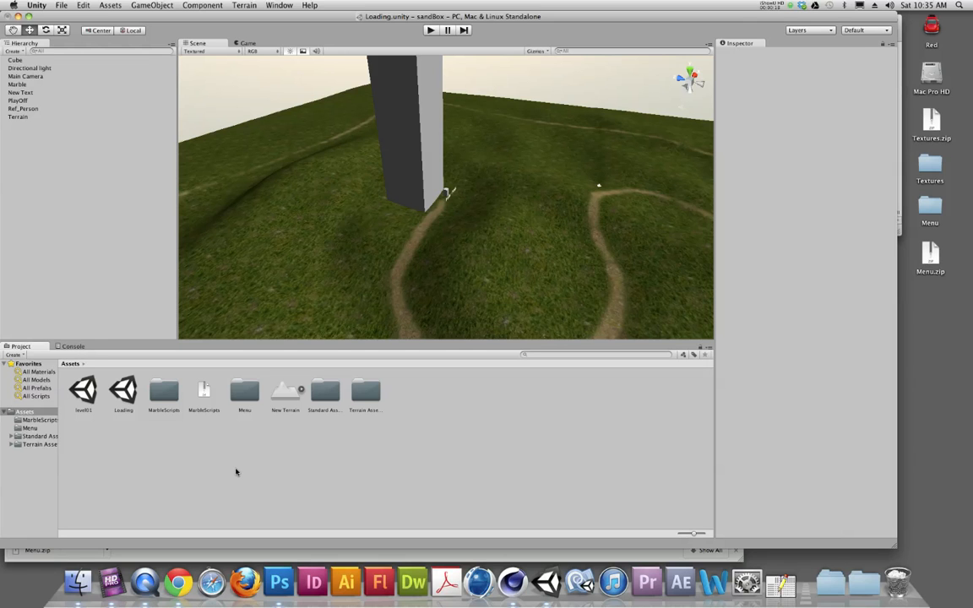
Step: Switch to Chrome and show the Menu Assets and Textures downloads on the Blackboard course page
left_click(179, 583)
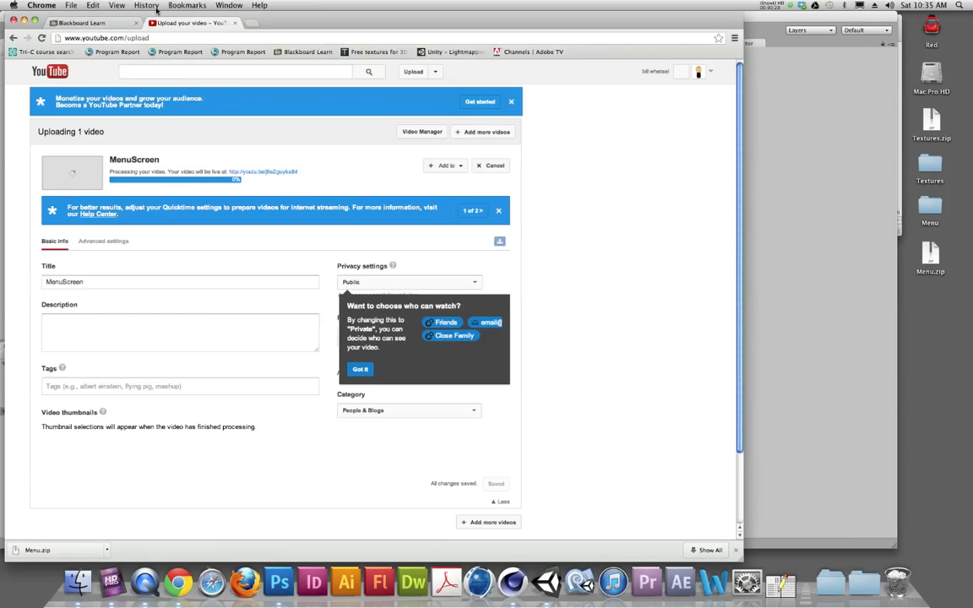
left_click(93, 23)
scroll(223, 345, "down", 1)
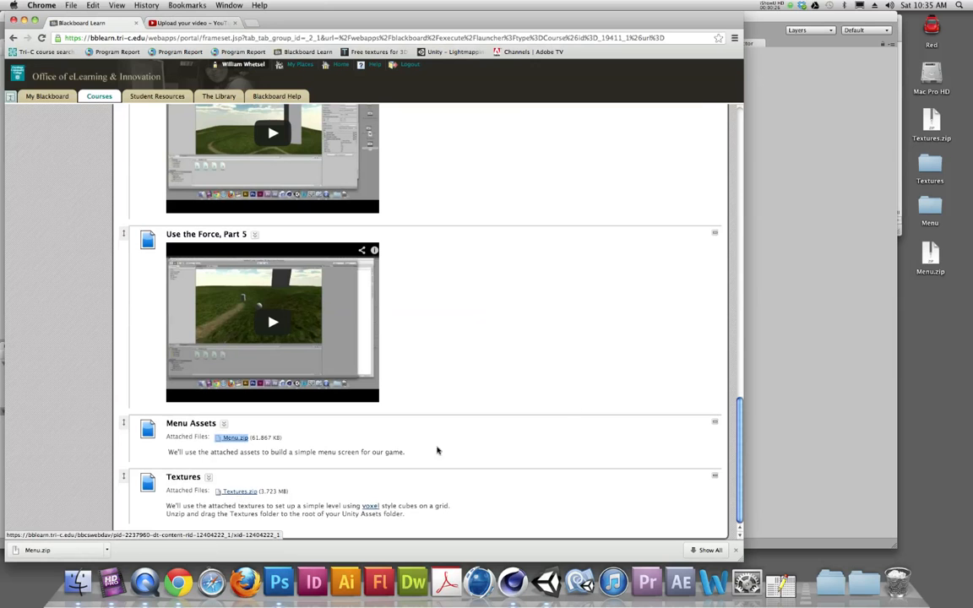
Step: Open the desktop Textures folder, select all its images and browse through their previews
double_click(928, 165)
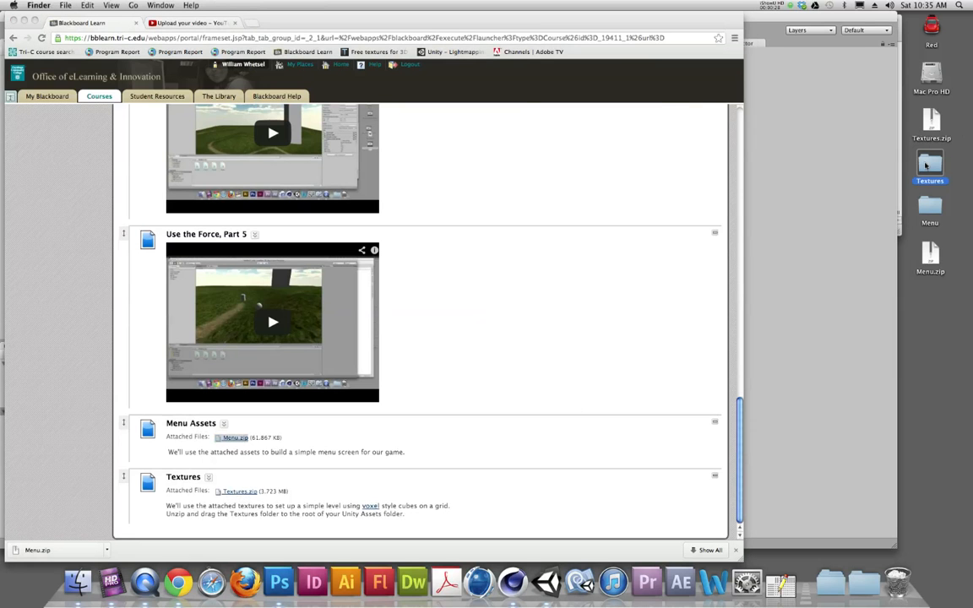
left_click_drag(791, 183, 741, 61)
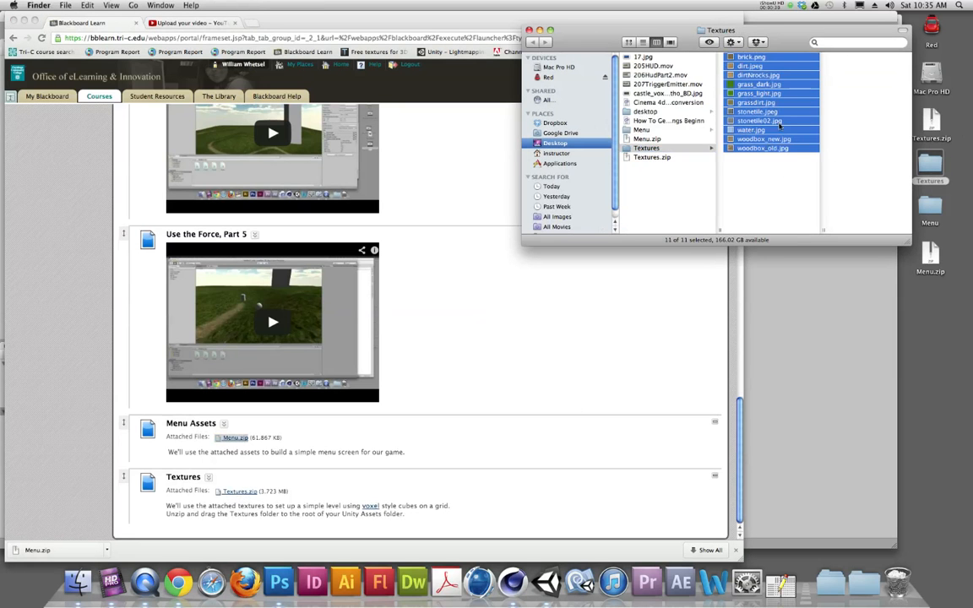
key("space")
key("Right")
key("Right")
key("Right")
key("Right")
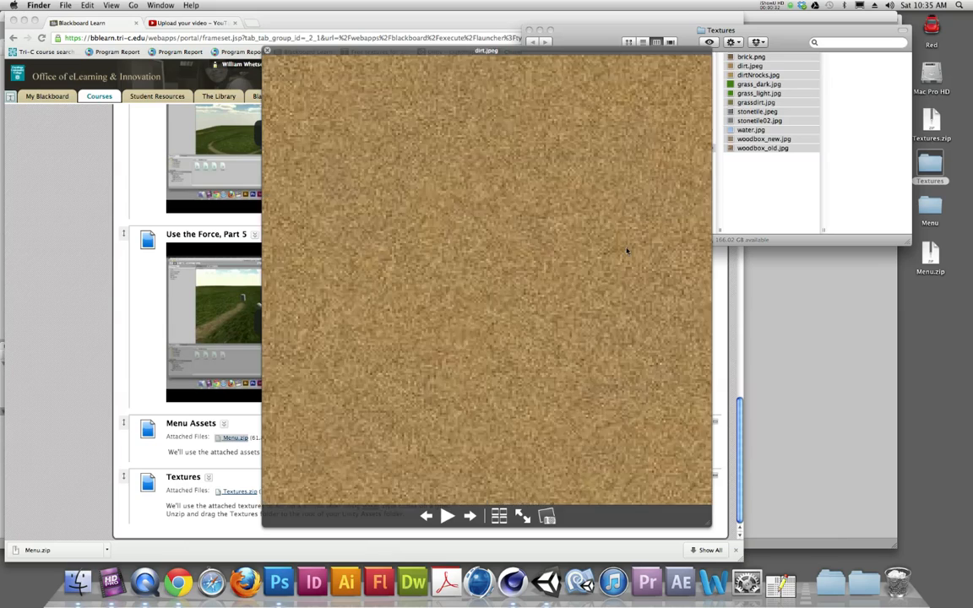
key("Right")
key("Right")
key("Right")
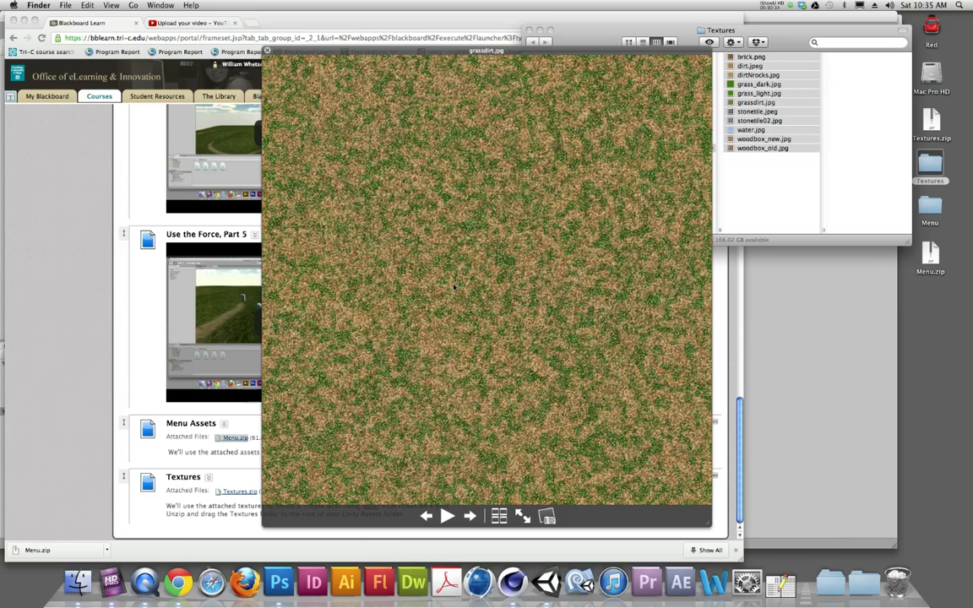
key("Right")
key("Right")
key("space")
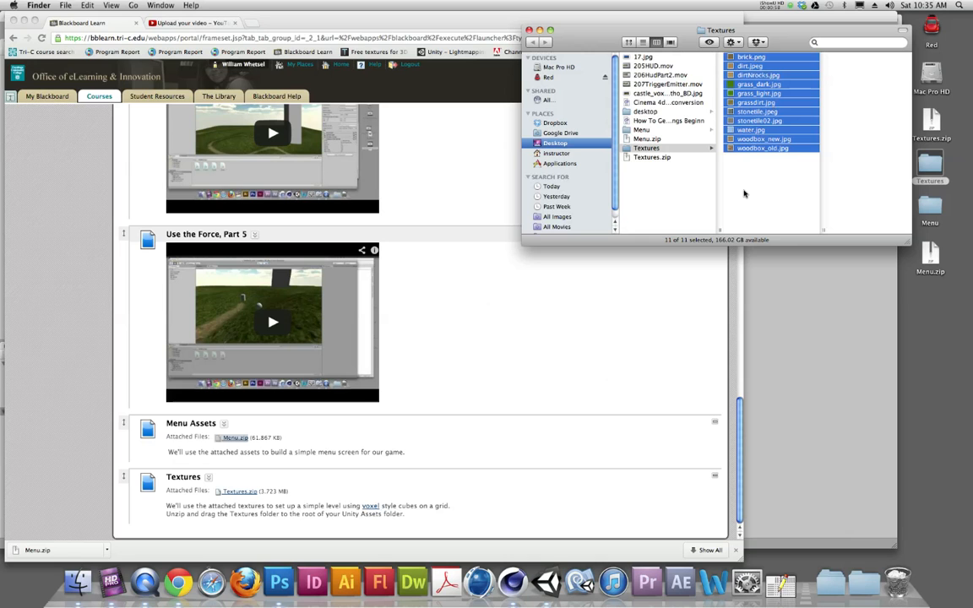
Step: Switch to Unity and open the level01 scene, saving the changes to the Loading scene
left_click(547, 582)
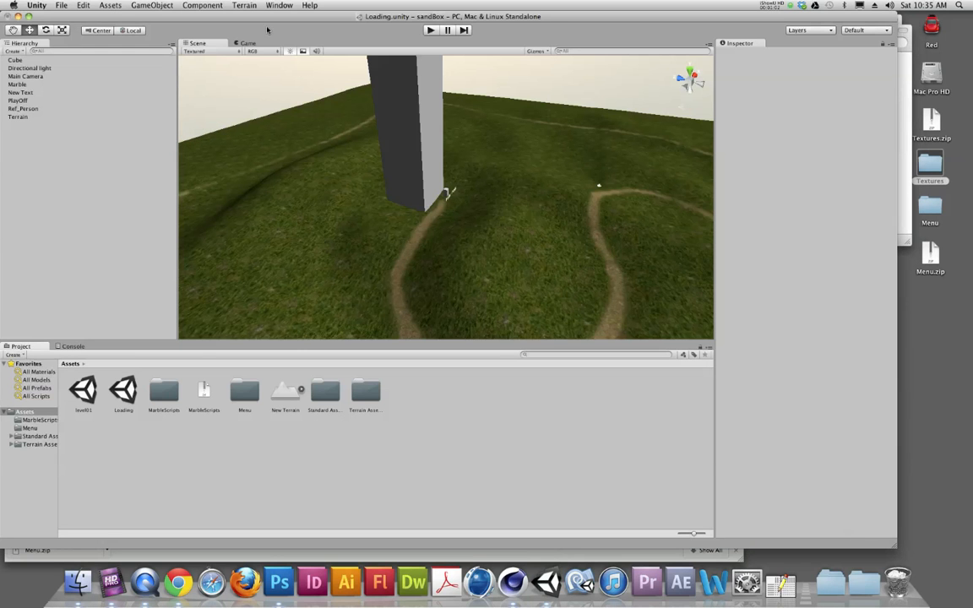
double_click(83, 390)
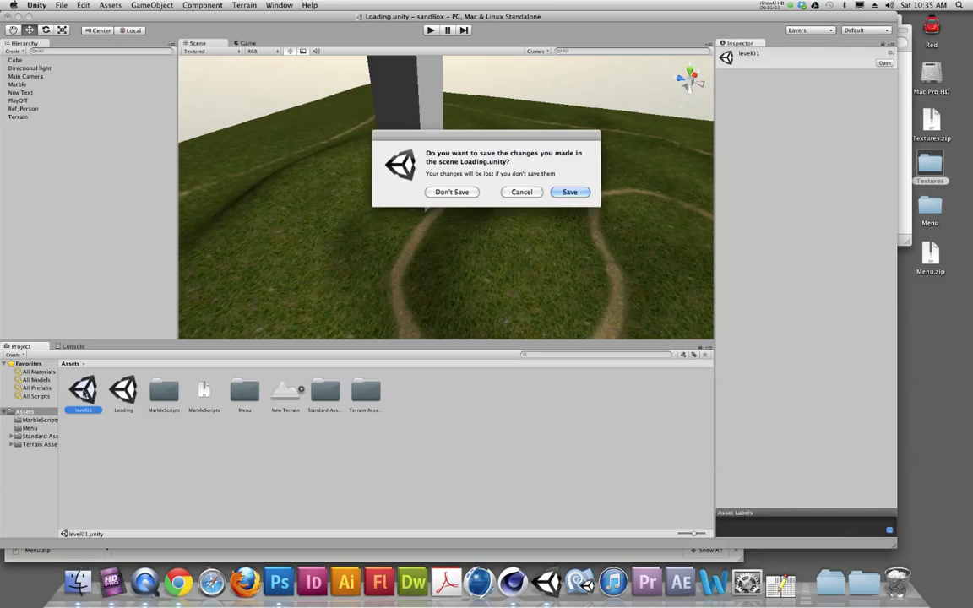
left_click(571, 192)
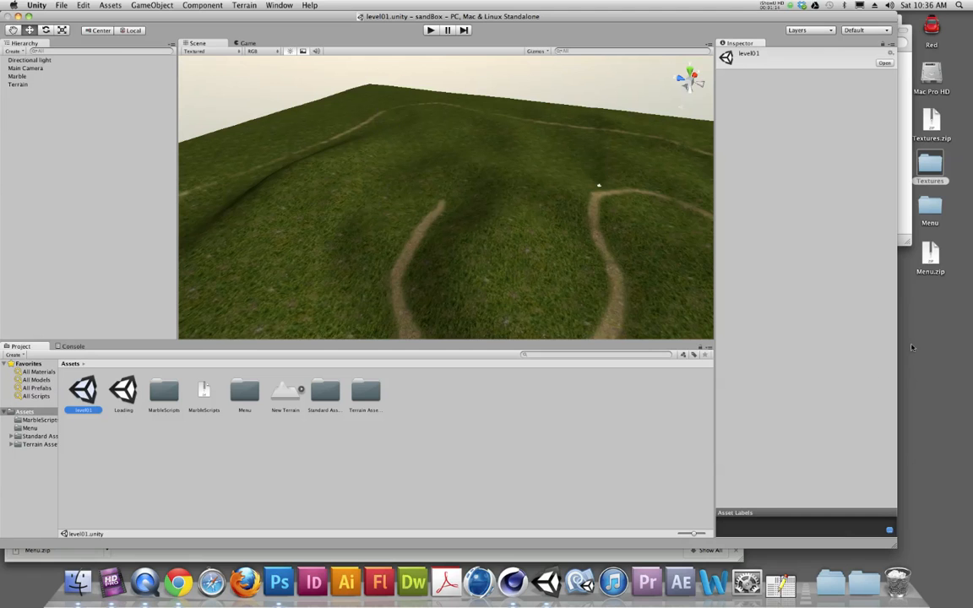
Step: Create a cube game object in the level01 scene
left_click(932, 174)
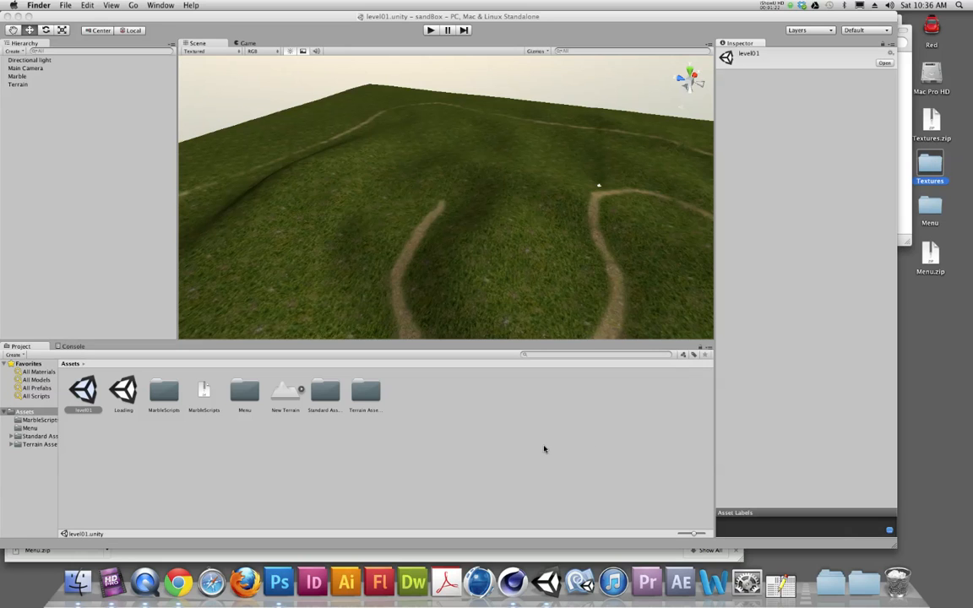
left_click(89, 4)
left_click(204, 10)
left_click(207, 13)
left_click(135, 6)
mouse_move(134, 27)
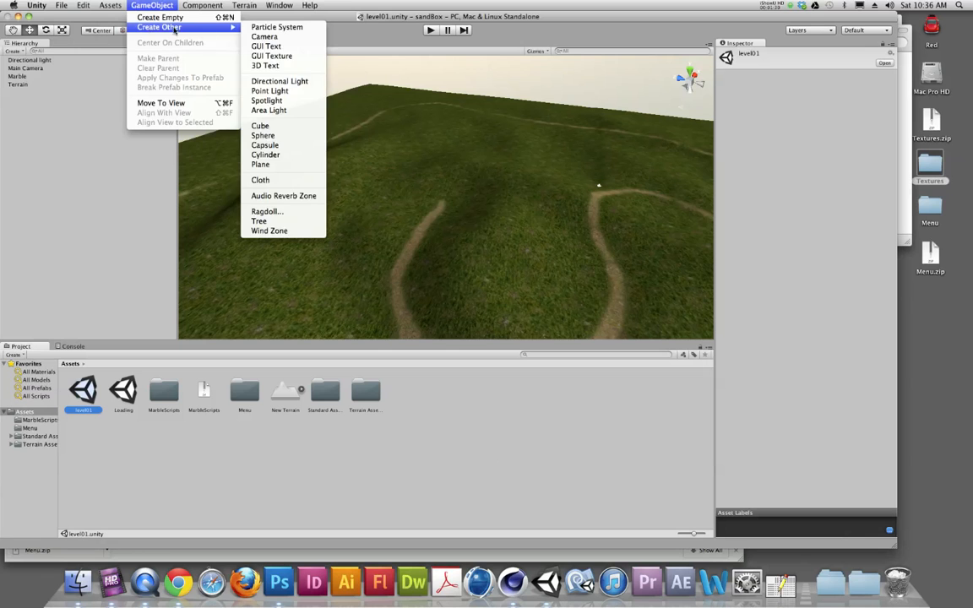
left_click(262, 126)
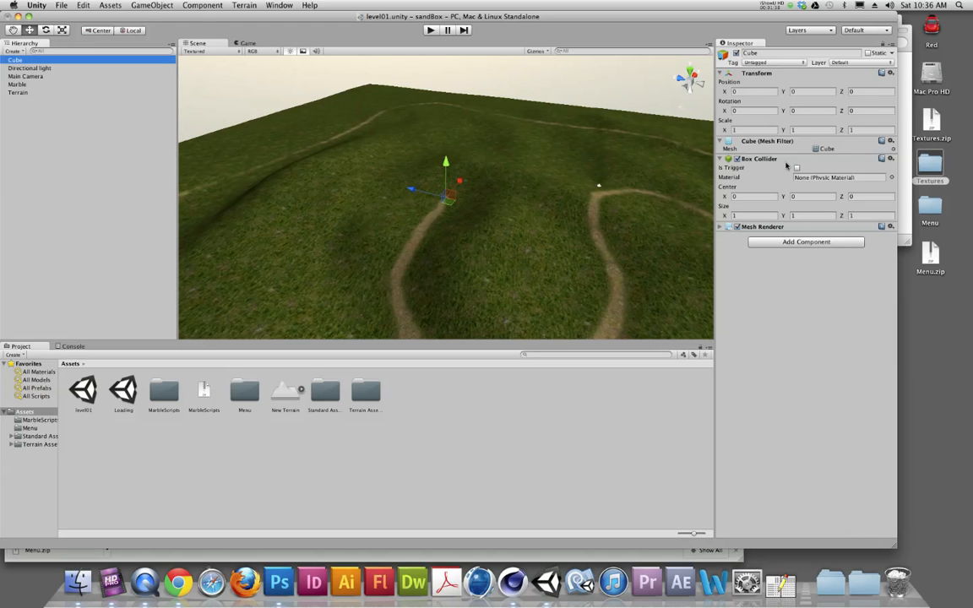
Step: Lower the terrain to a Y position of about -0.8 and frame the cube in the scene view
scroll(459, 219, "up", 3)
scroll(459, 221, "up", 5)
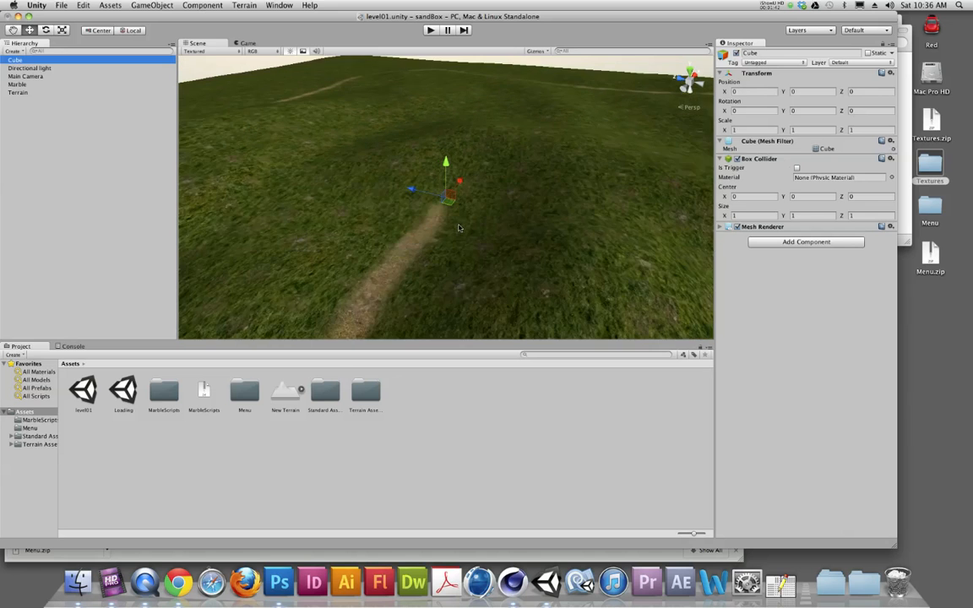
scroll(458, 226, "down", 4)
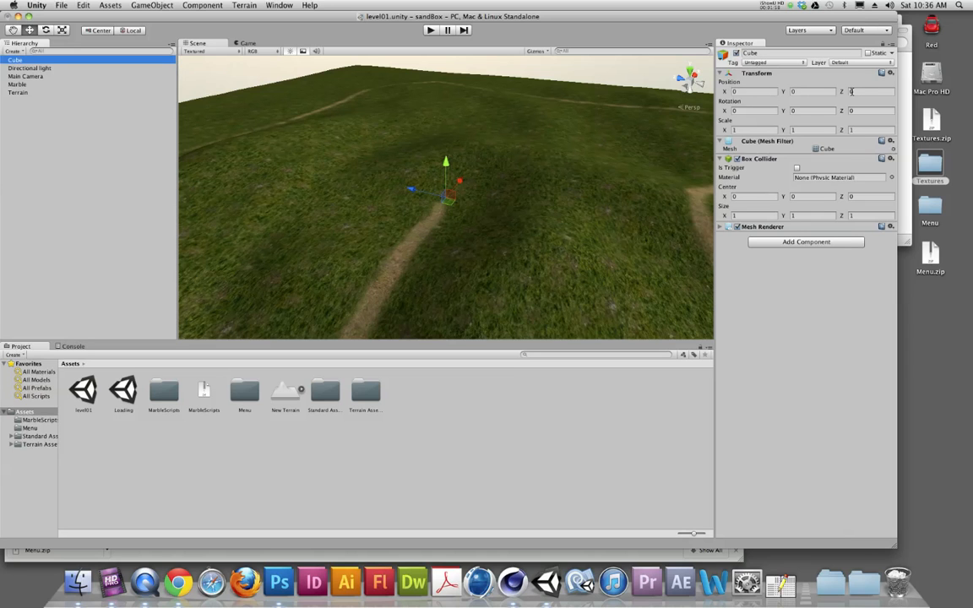
left_click(19, 93)
left_click_drag(446, 148, 446, 152)
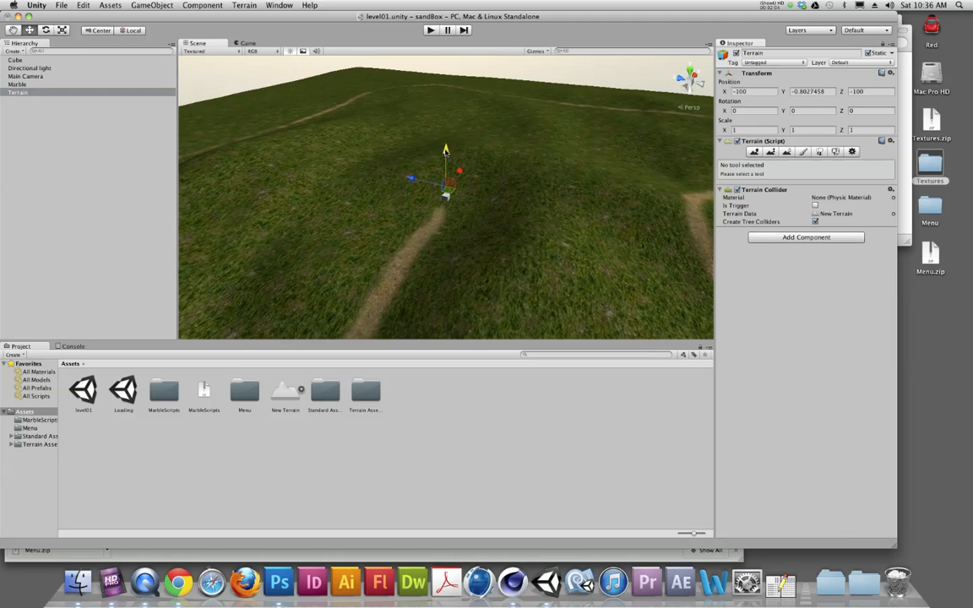
left_click(21, 61)
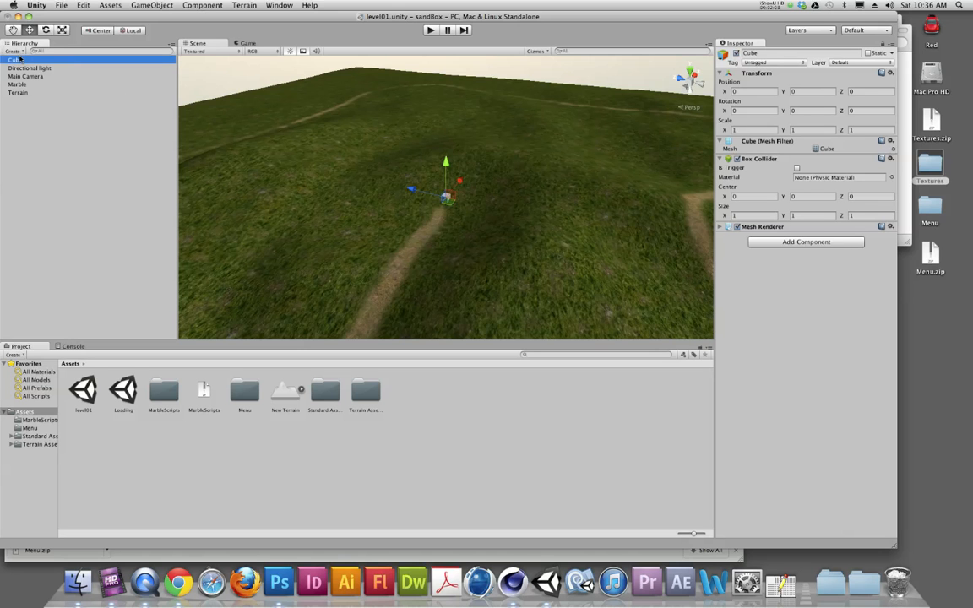
double_click(22, 59)
scroll(427, 221, "down", 5)
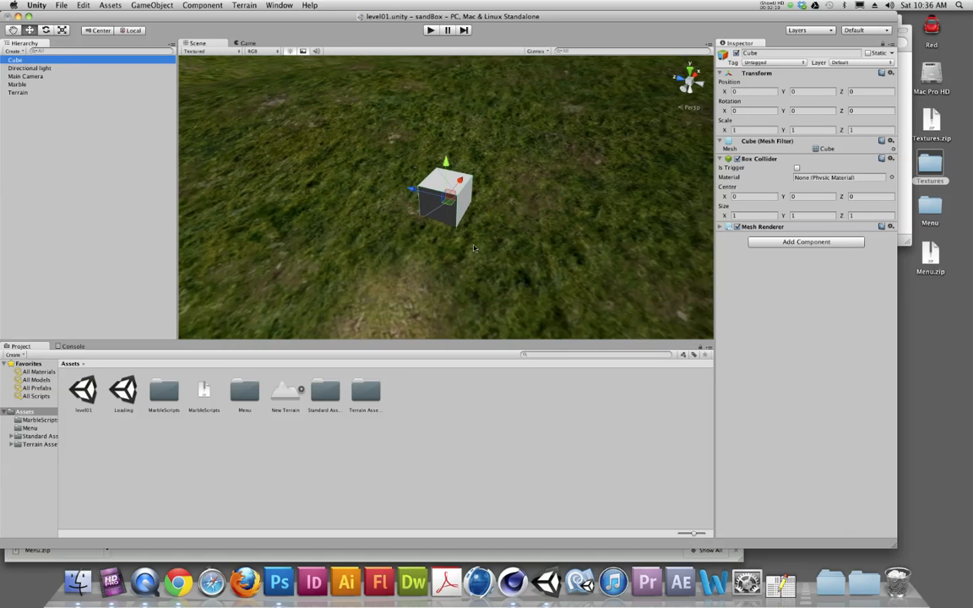
scroll(497, 201, "down", 1)
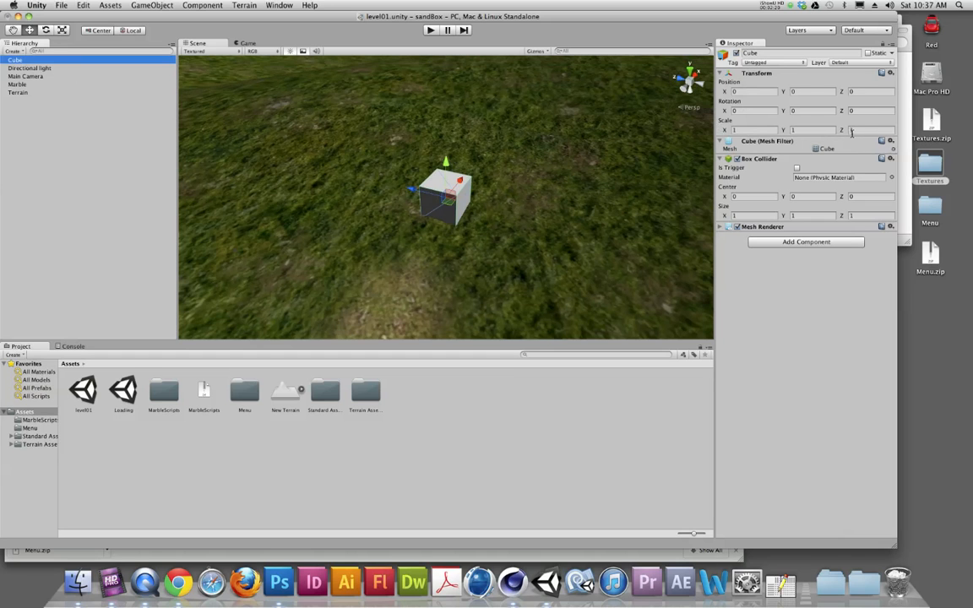
Step: Duplicate the cube and set the copy's X position to 1
right_click(17, 61)
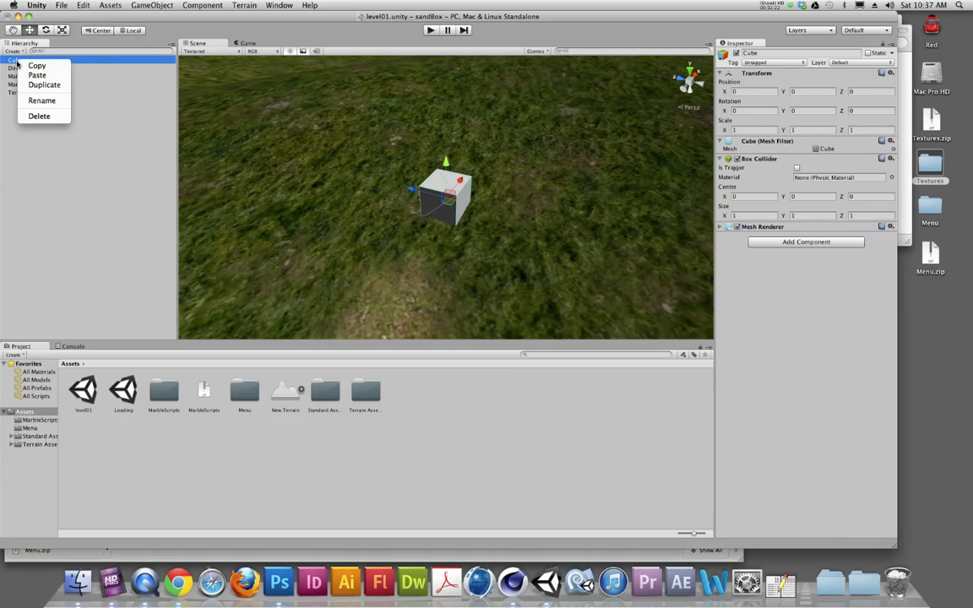
left_click(42, 85)
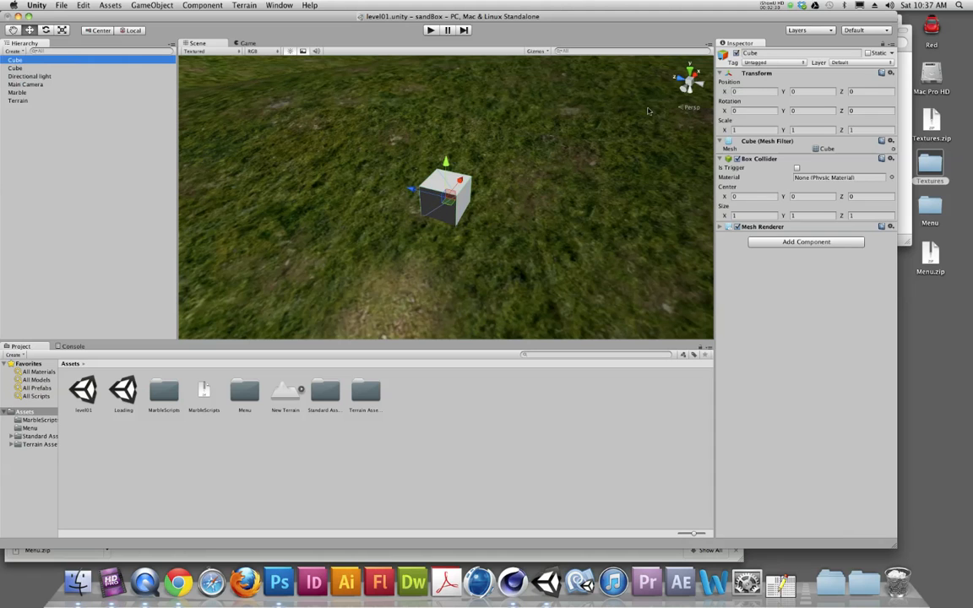
left_click(724, 91)
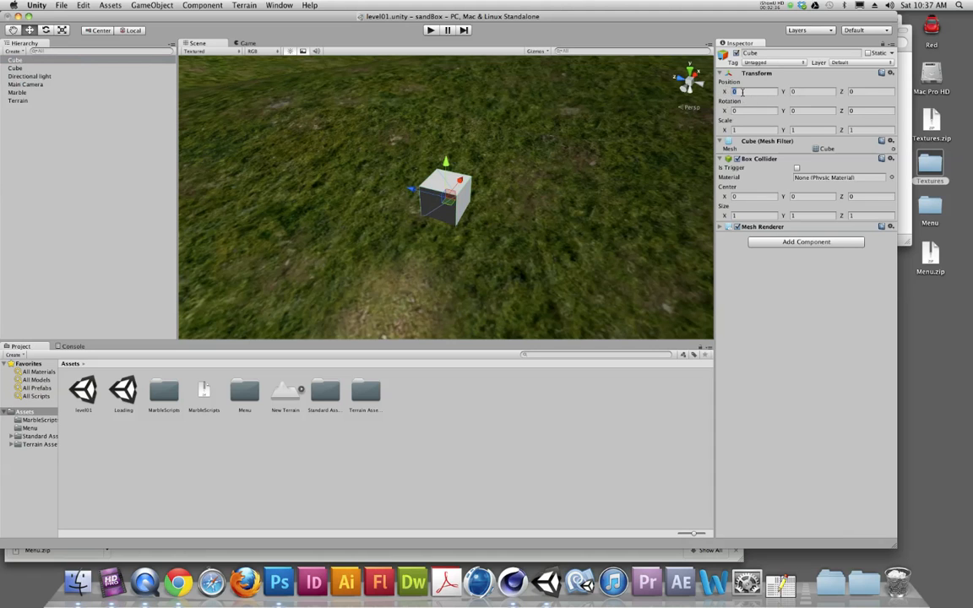
type("1")
Step: Duplicate the second cube and set the new copy's X position to 2
right_click(17, 60)
left_click(38, 82)
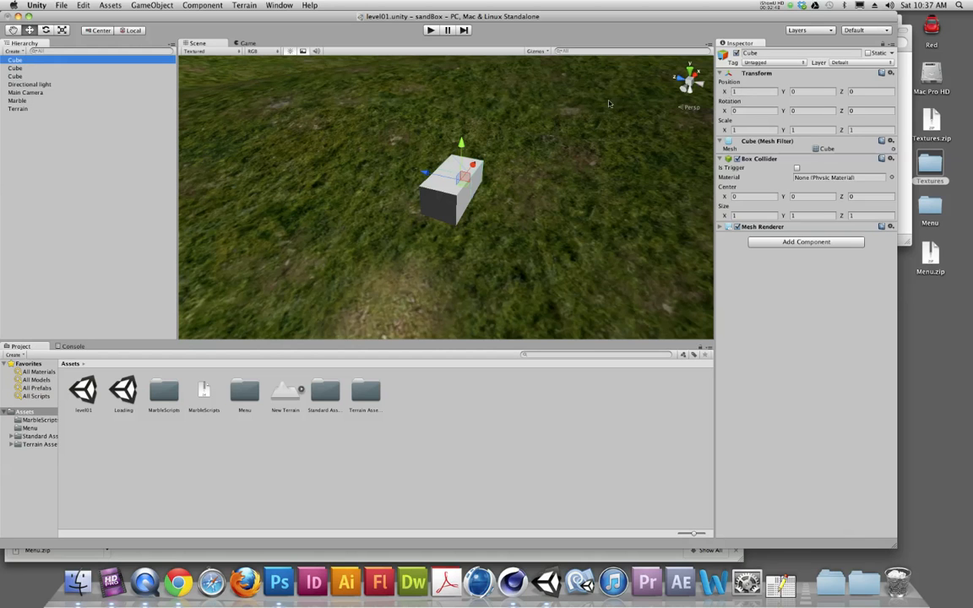
left_click(743, 93)
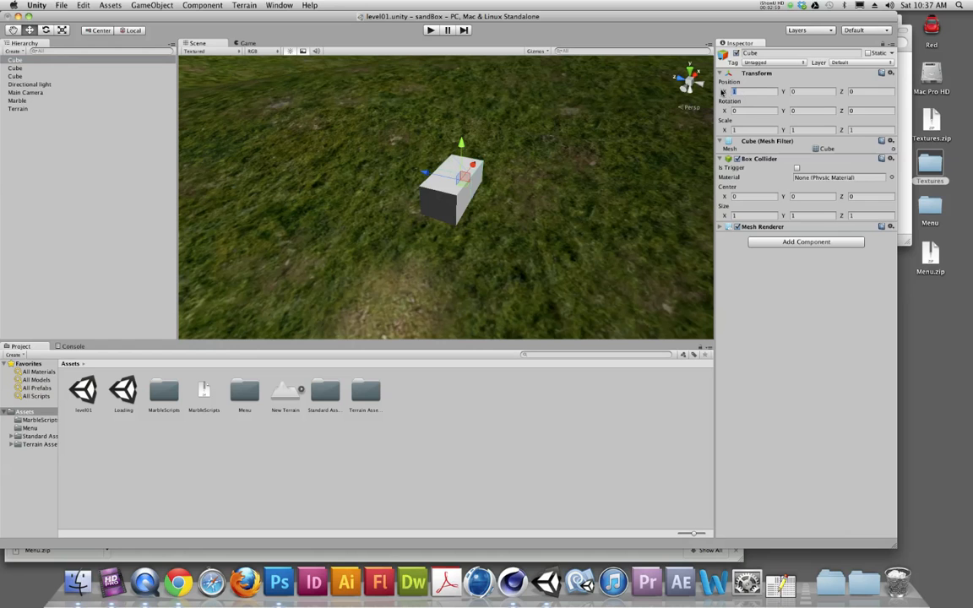
type("2")
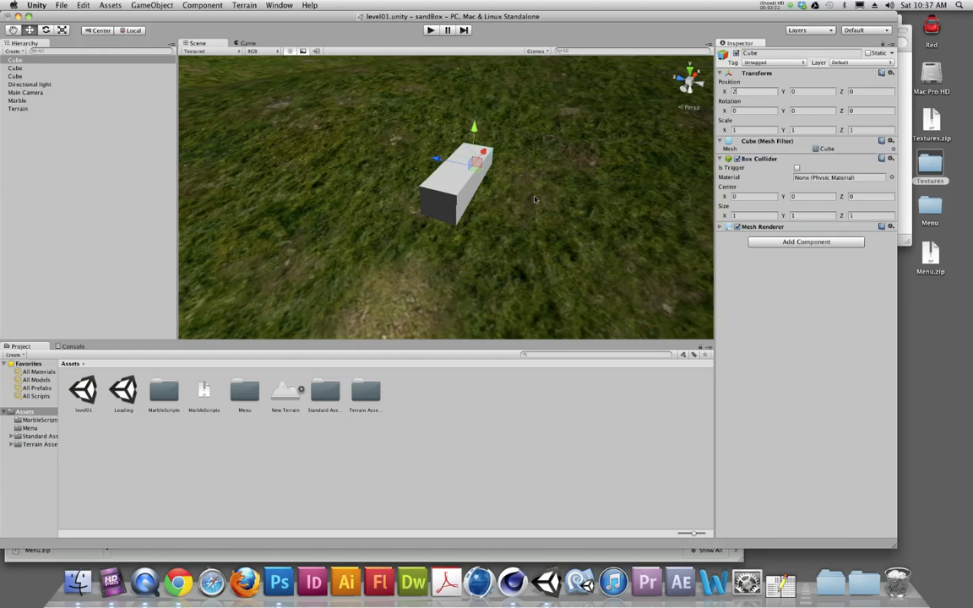
Step: Delete the two duplicated cubes, keeping only the original one at the origin
left_click(33, 61)
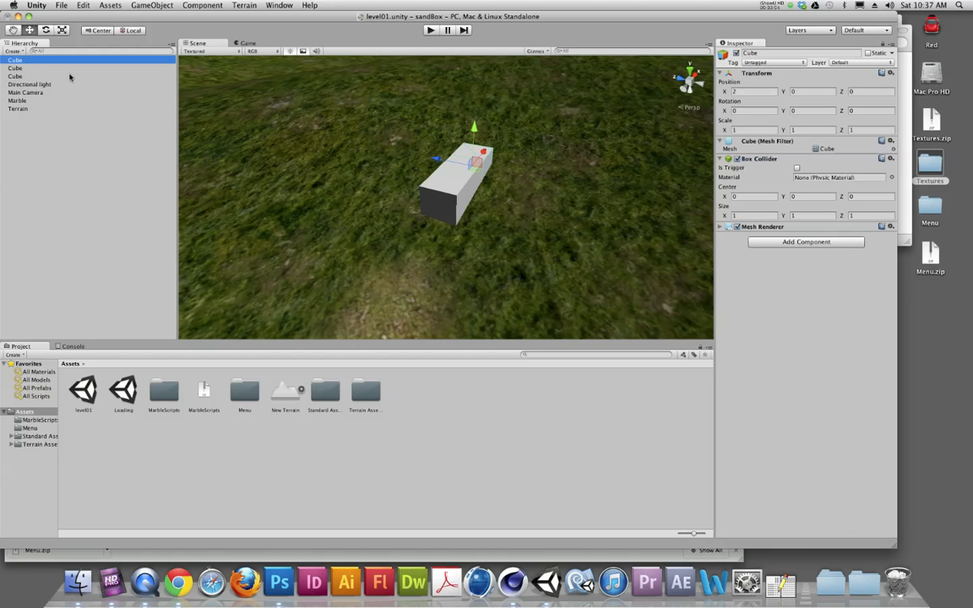
key("super+BackSpace")
left_click(26, 61)
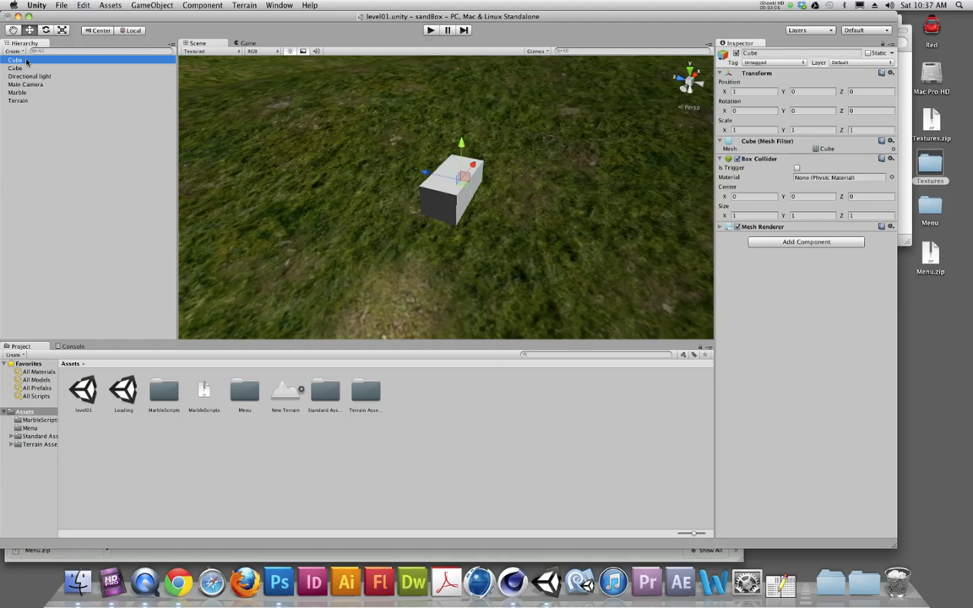
key("super+BackSpace")
left_click(17, 52)
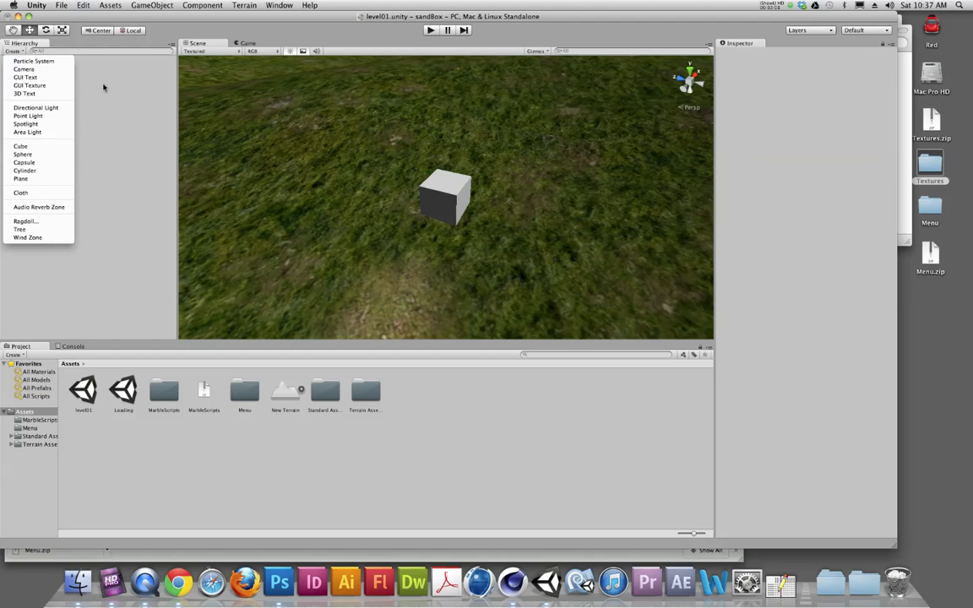
left_click(122, 109)
Step: Import the desktop Textures folder into the project's Assets and open it
left_click(33, 60)
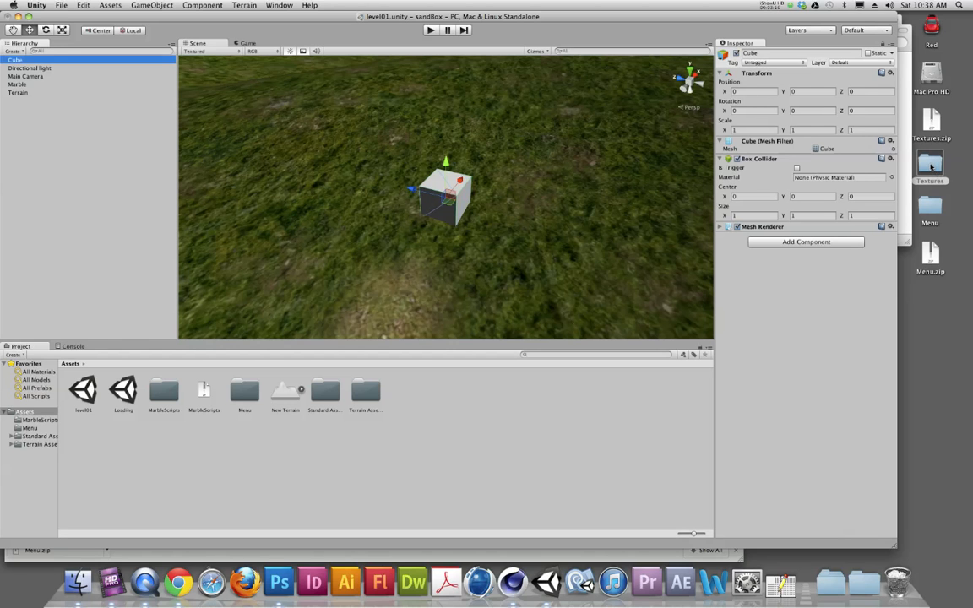
left_click_drag(931, 166, 439, 381)
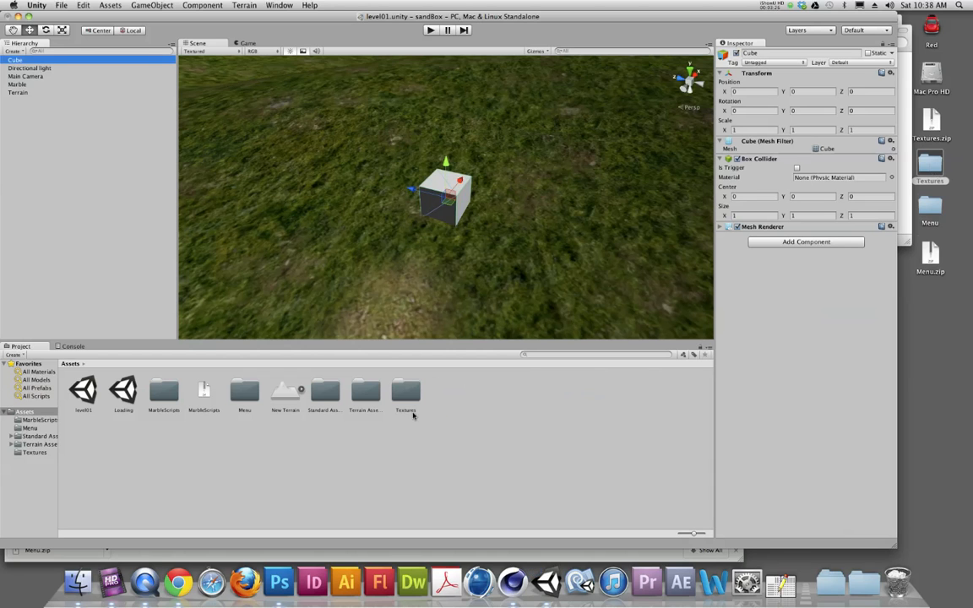
left_click(406, 393)
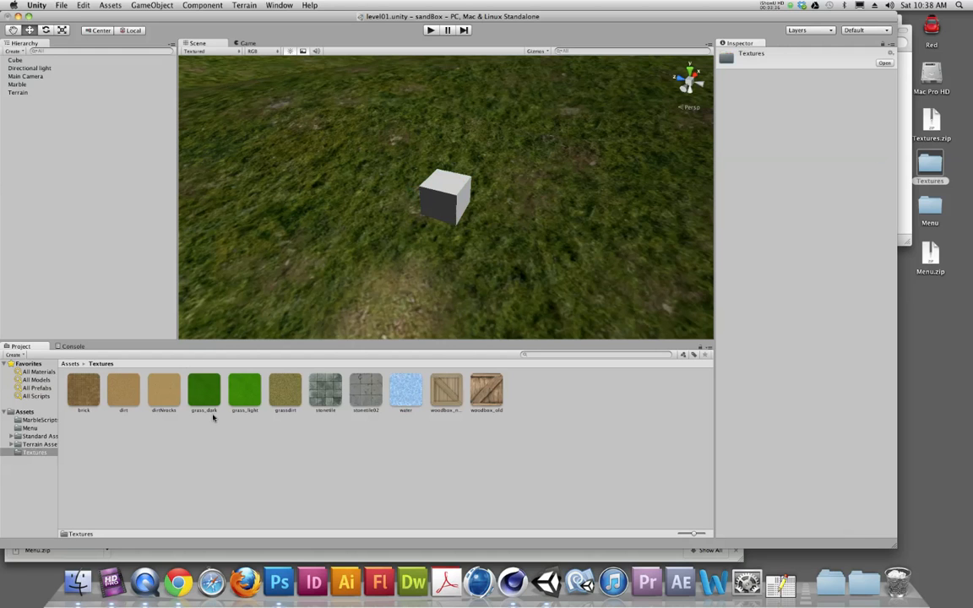
Step: Apply the stonetile02 texture to the cube in the scene and return to the root Assets folder
left_click(324, 394)
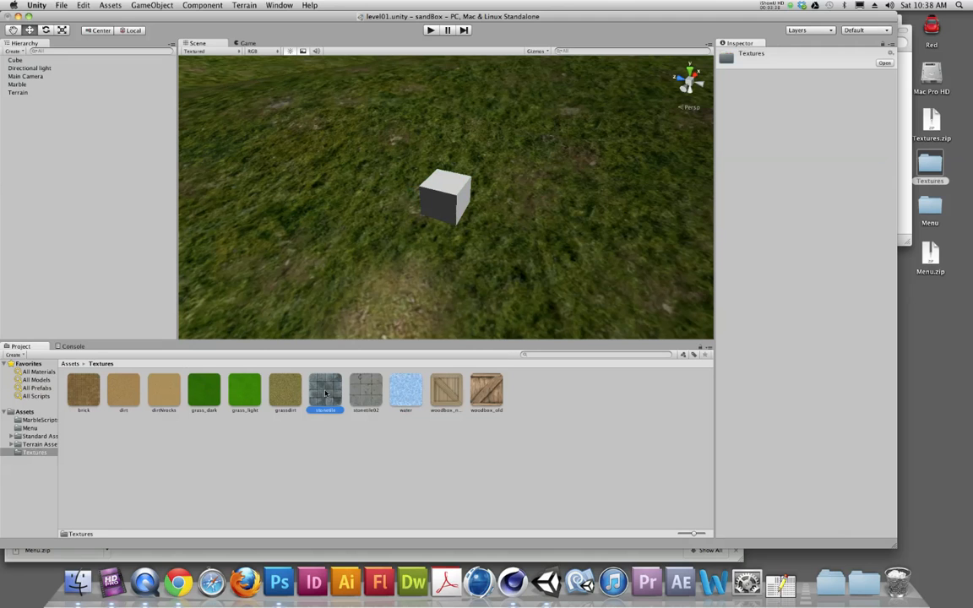
left_click(365, 390)
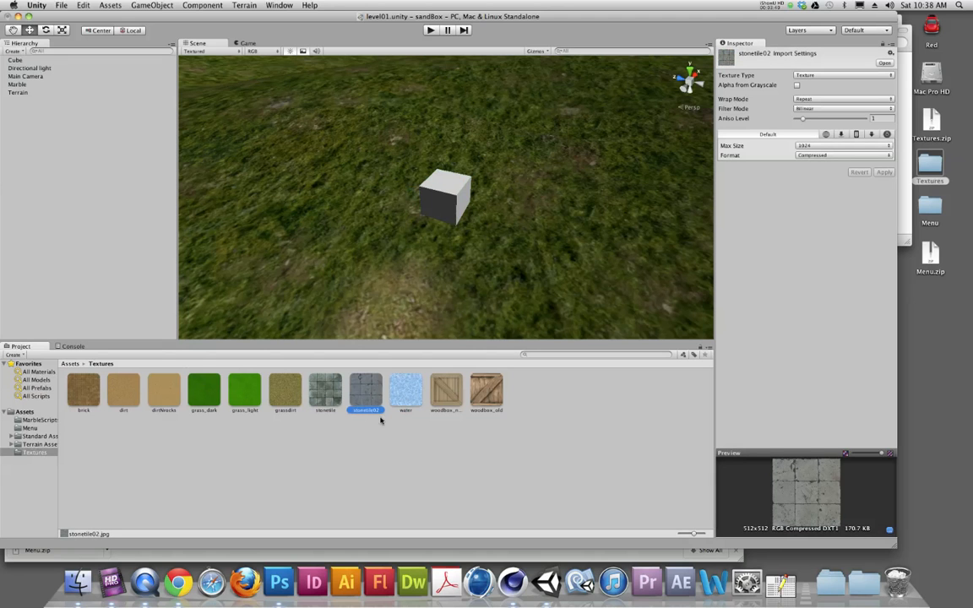
left_click_drag(365, 390, 443, 202)
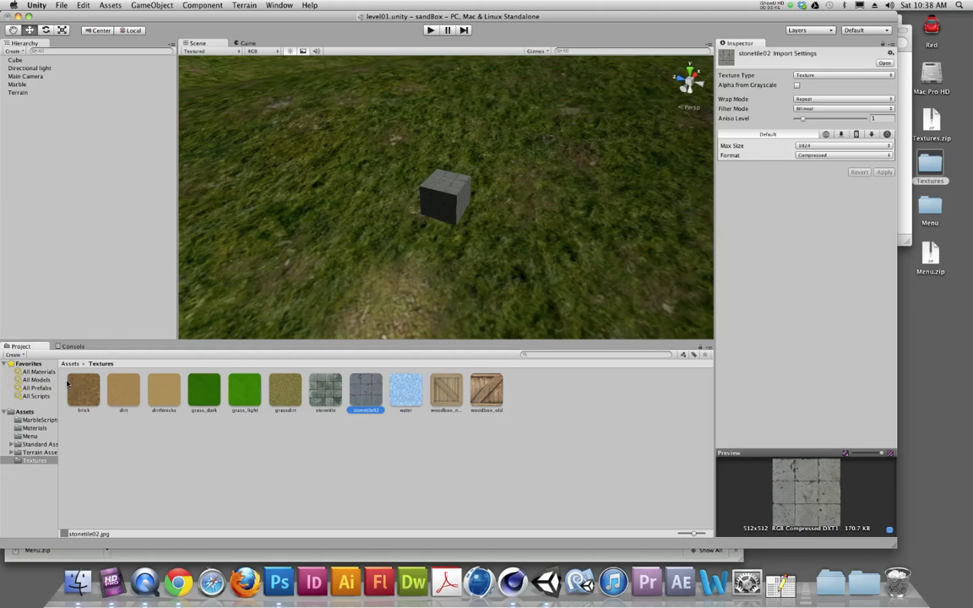
left_click(24, 412)
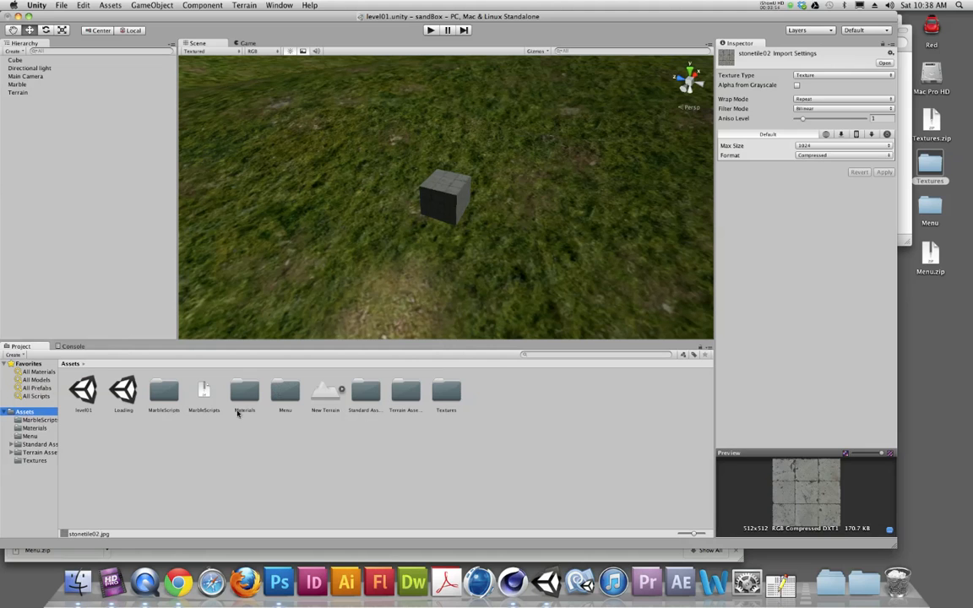
Step: Open the Materials folder to examine the stonetile02 material, and return to the root Assets folder
left_click(244, 401)
double_click(244, 400)
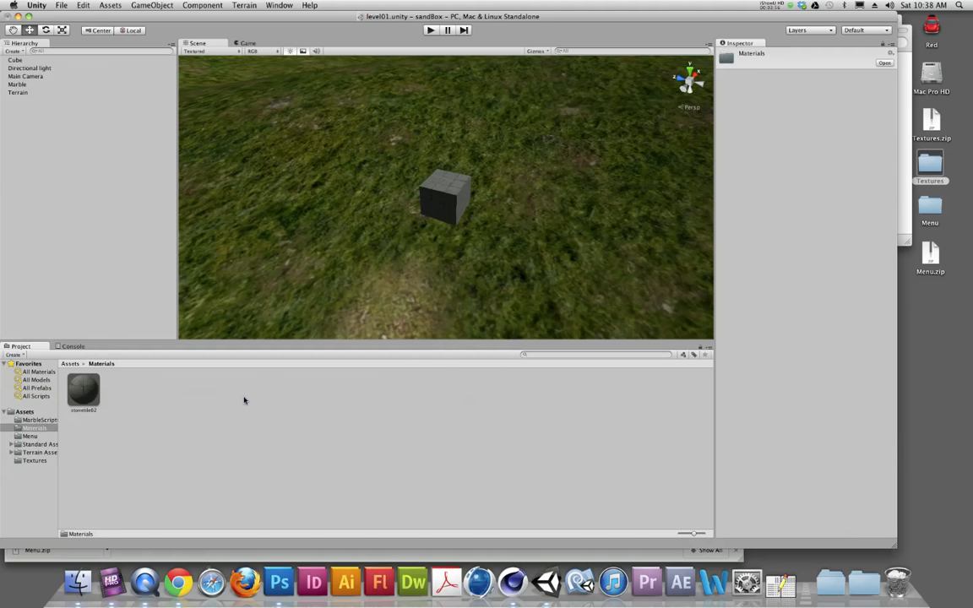
left_click(85, 392)
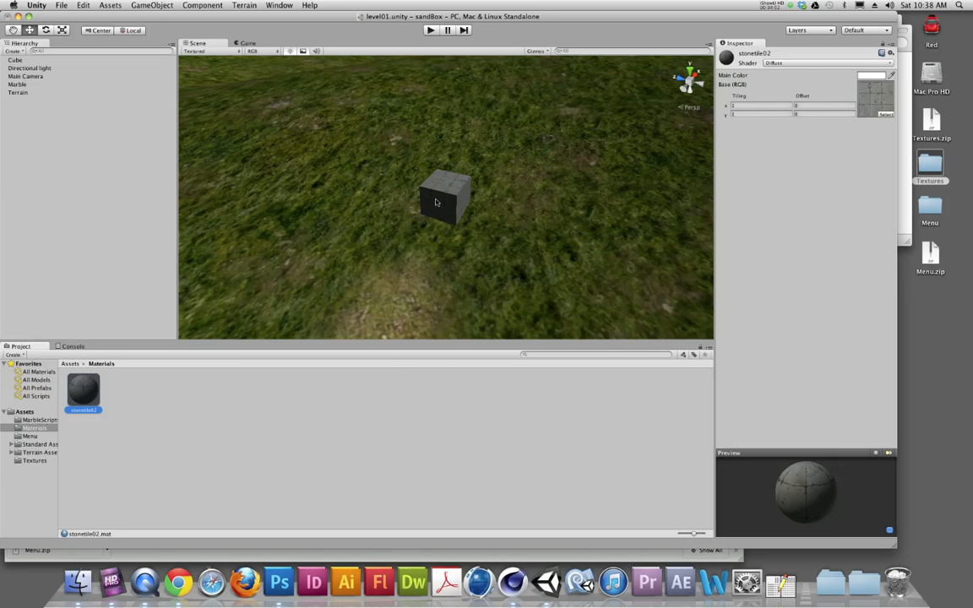
left_click(24, 412)
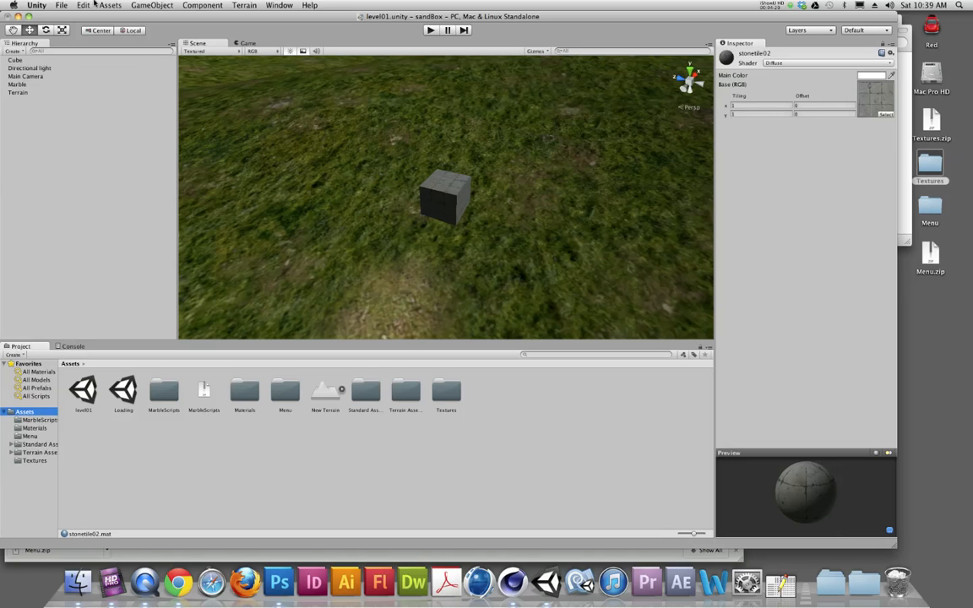
Step: Create a new cube in the scene and set its X position to 1
left_click(152, 5)
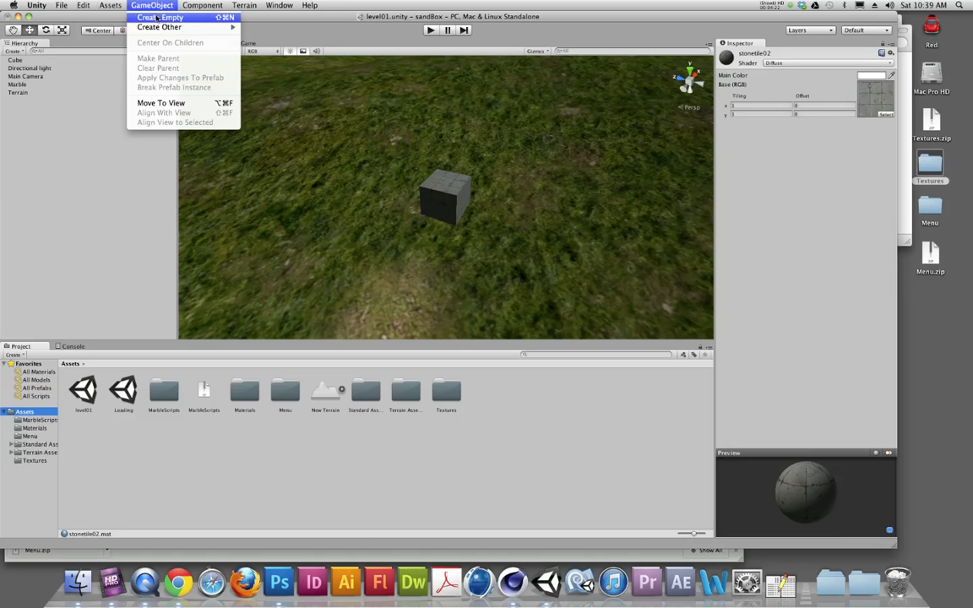
mouse_move(216, 27)
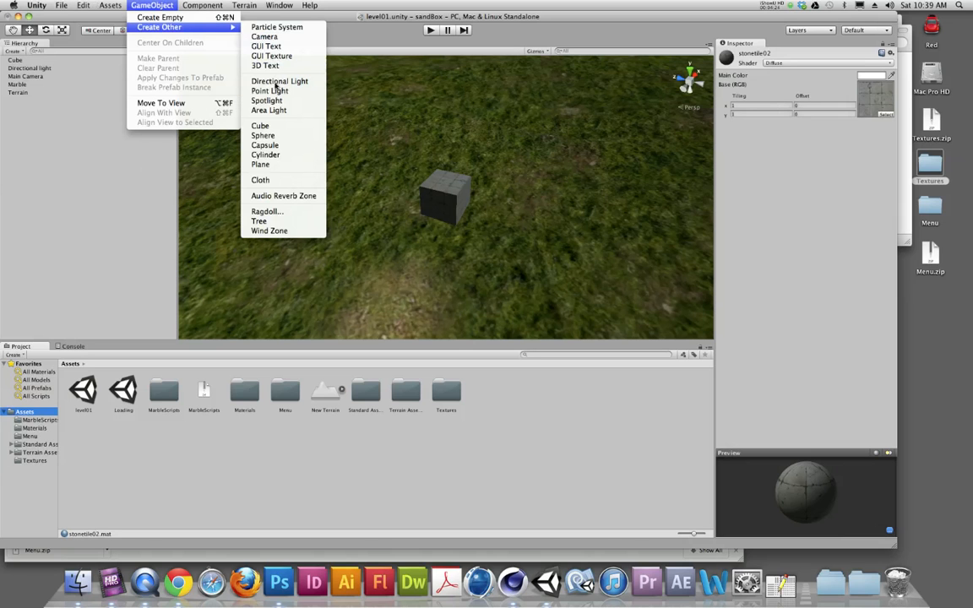
left_click(271, 125)
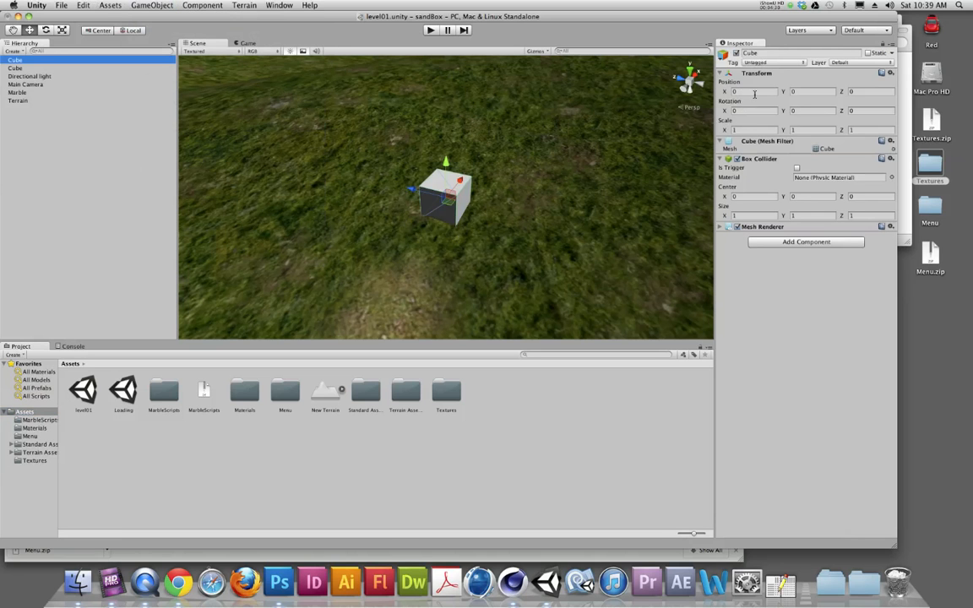
left_click(750, 92)
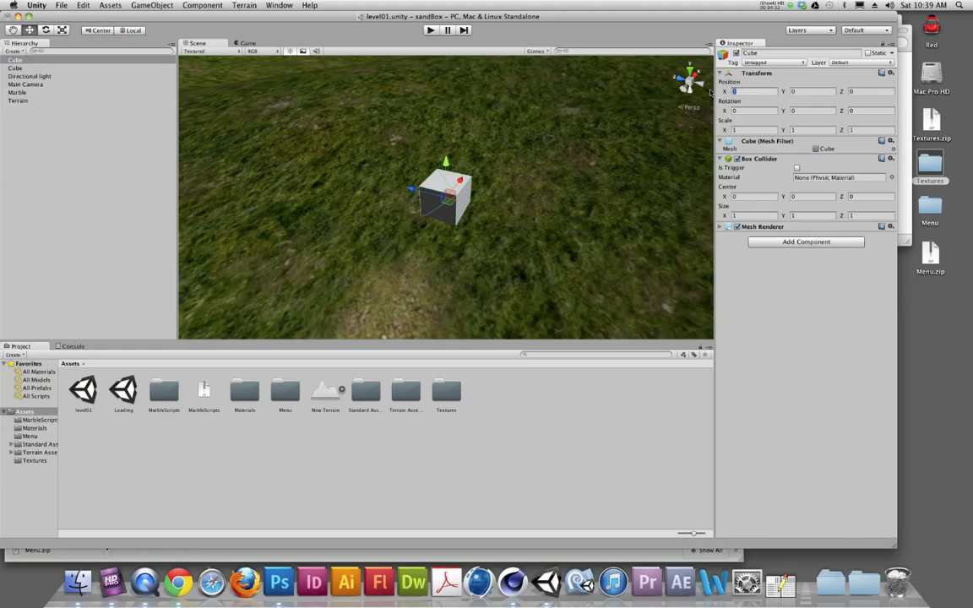
type("1")
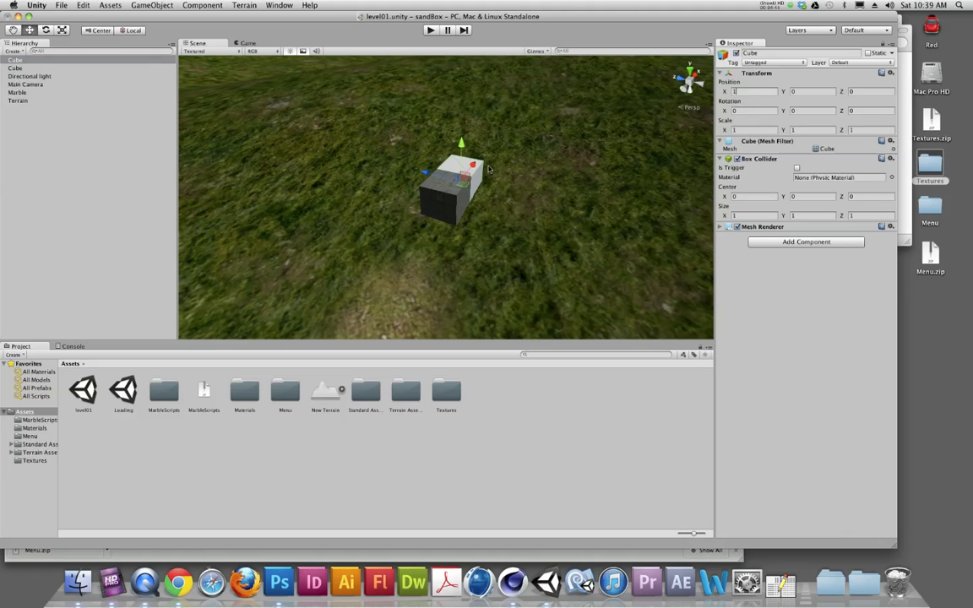
Step: Set the new cube's Z position to -1 and apply the grass_dark texture to it
left_click_drag(428, 173, 456, 180)
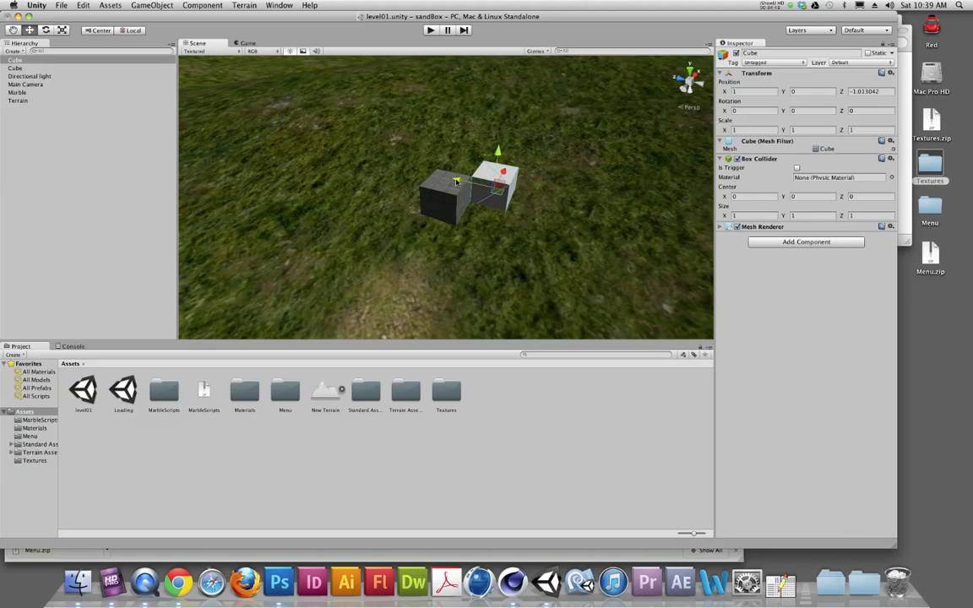
left_click(856, 92)
type("-1")
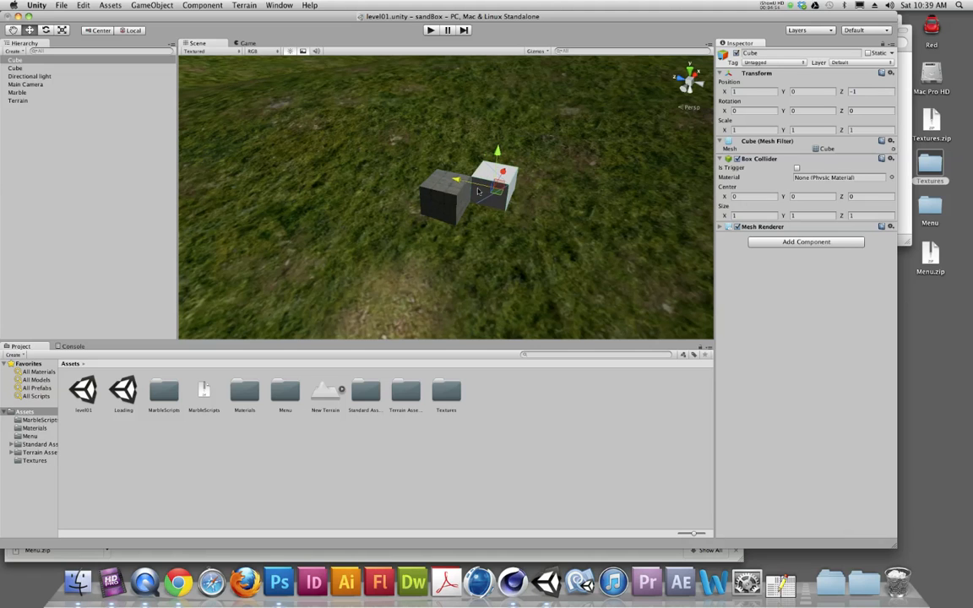
double_click(446, 391)
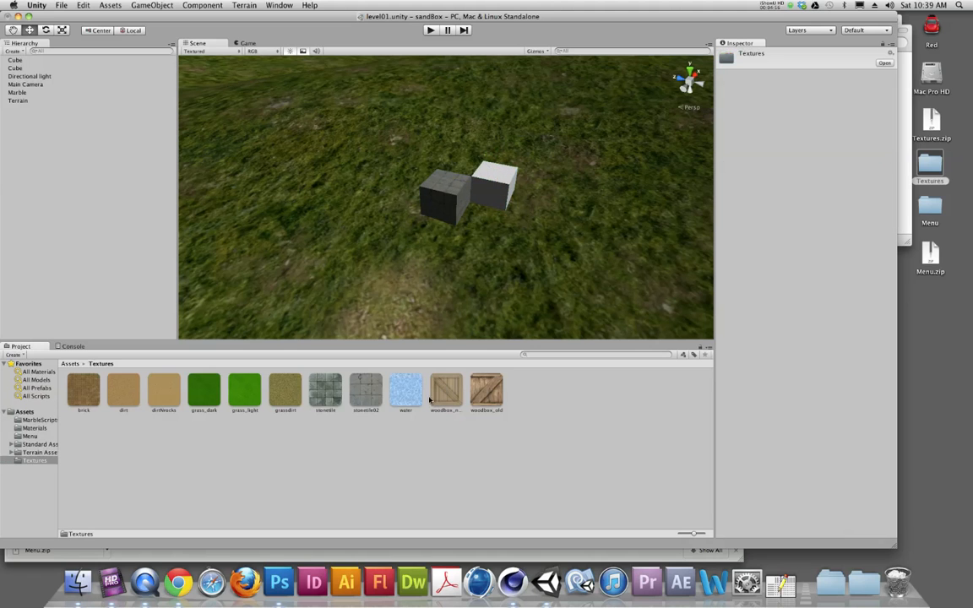
left_click_drag(204, 390, 485, 183)
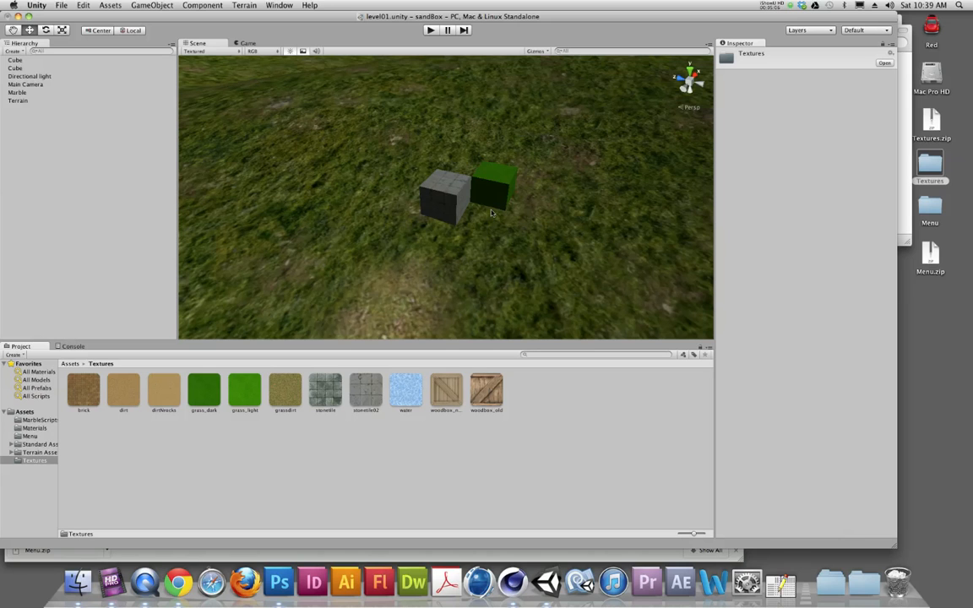
Step: Rename the stone-textured cube at the origin as Stone02
left_click(15, 67)
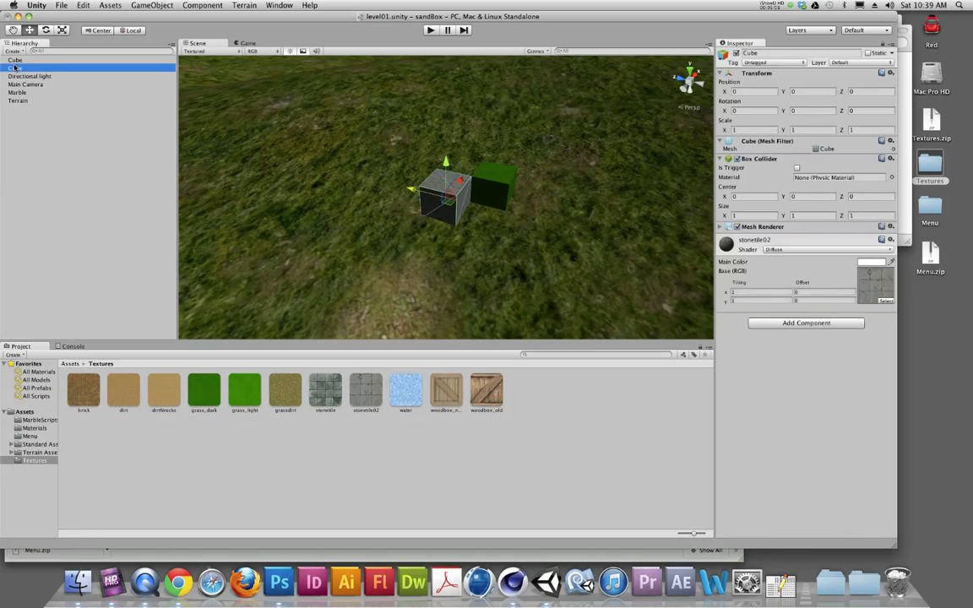
key("f")
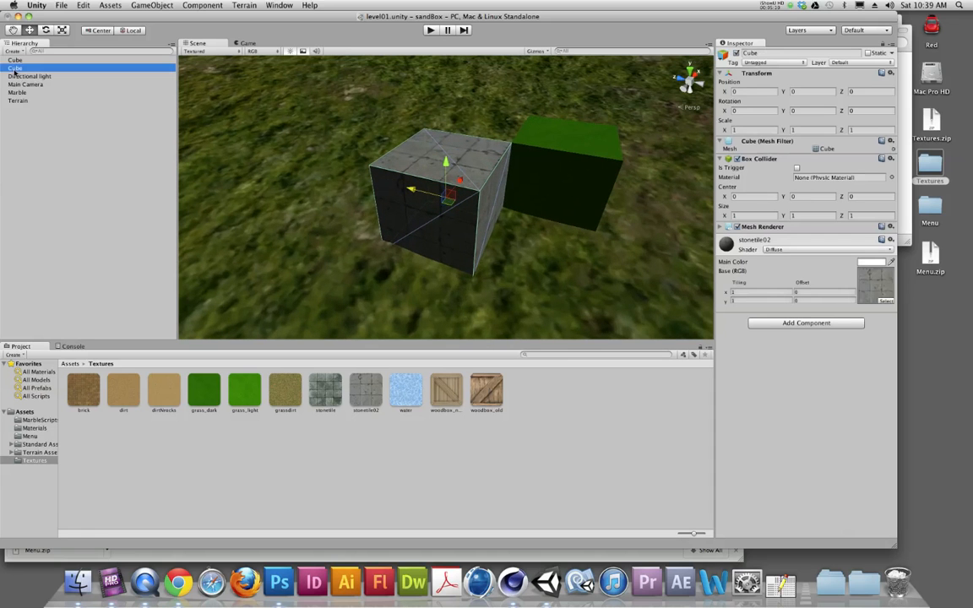
key("Return")
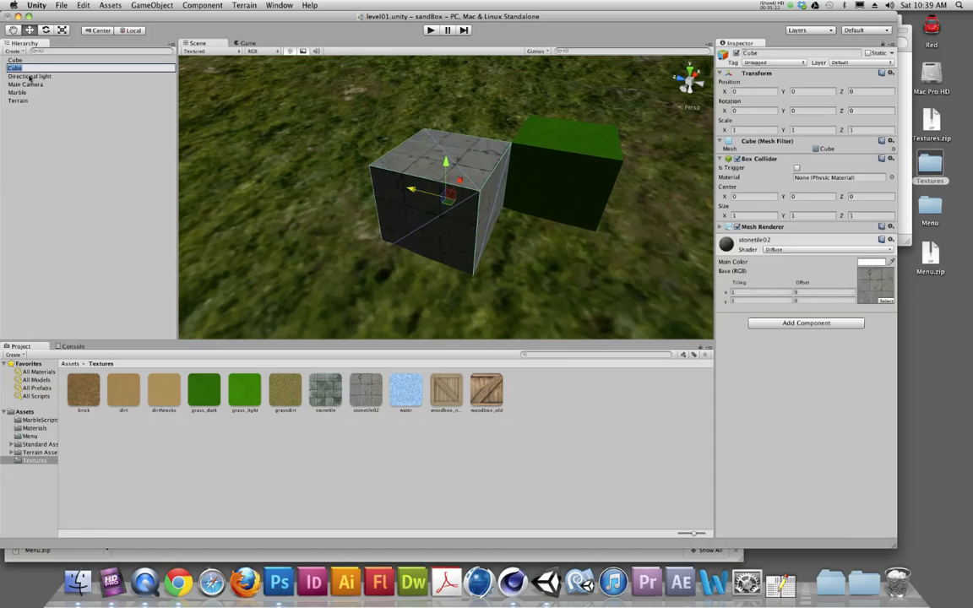
type("S")
type("S")
type("tone02")
key("Return")
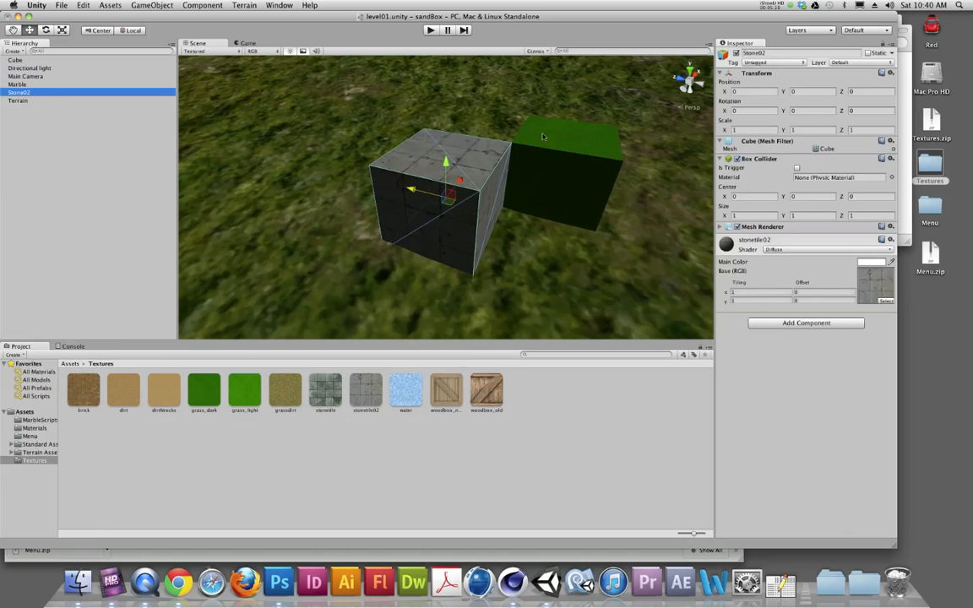
Step: Rename the green grass-textured cube as GrassDark
left_click(490, 131)
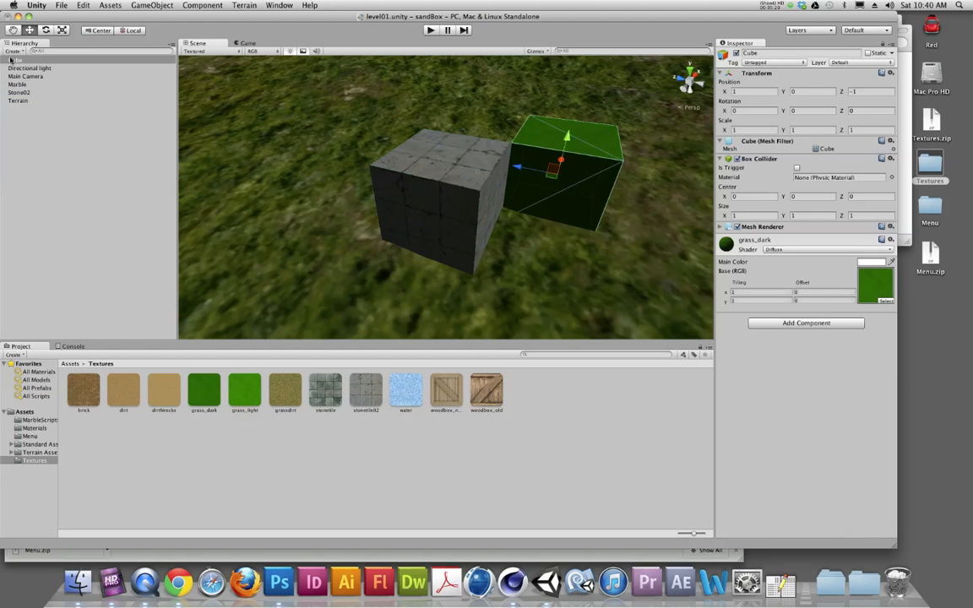
left_click(13, 61)
key("Return")
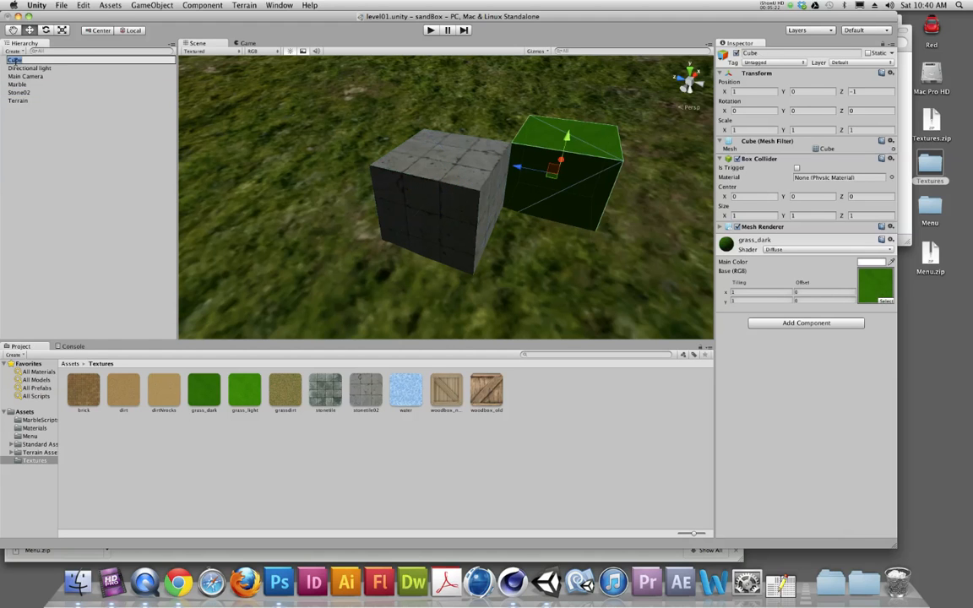
type("GrassD")
key("Return")
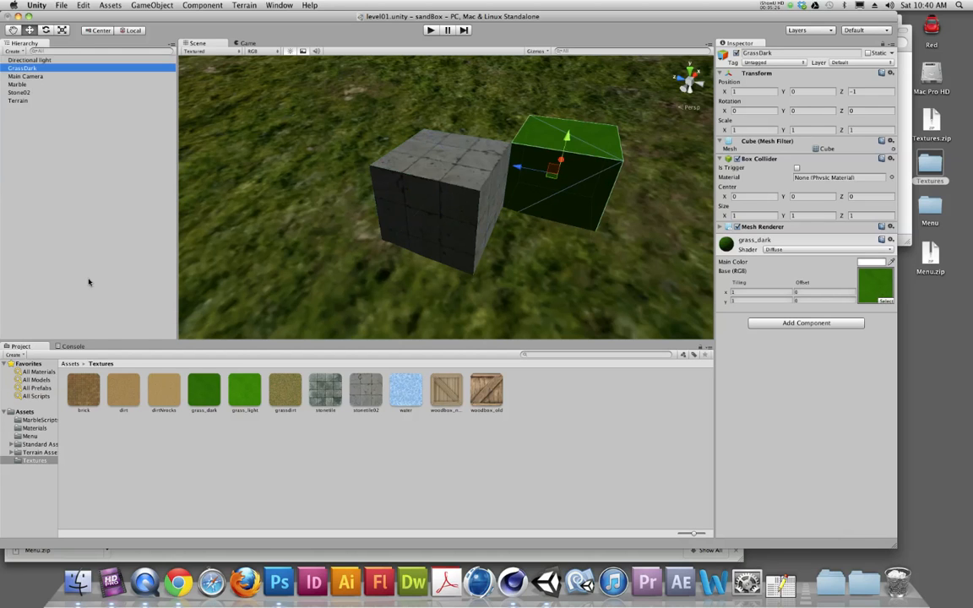
Step: Duplicate the GrassDark cube and set the copy's X position to 0
right_click(31, 68)
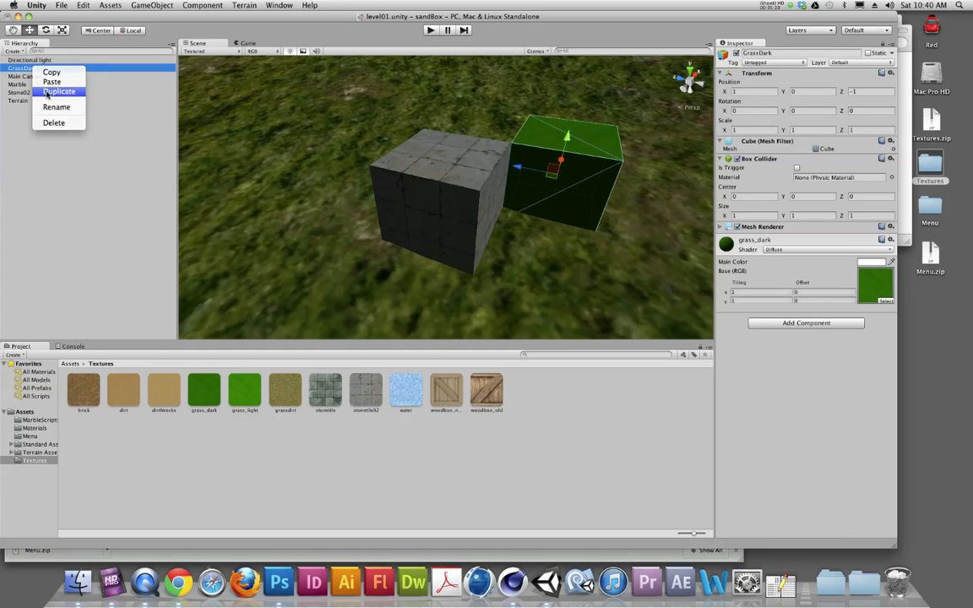
left_click(48, 92)
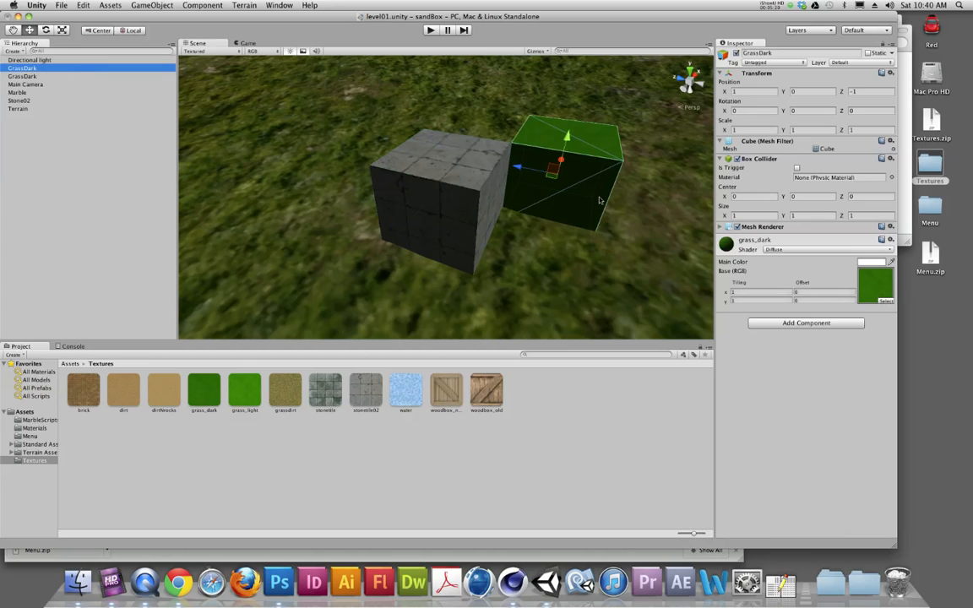
left_click(761, 91)
type("0")
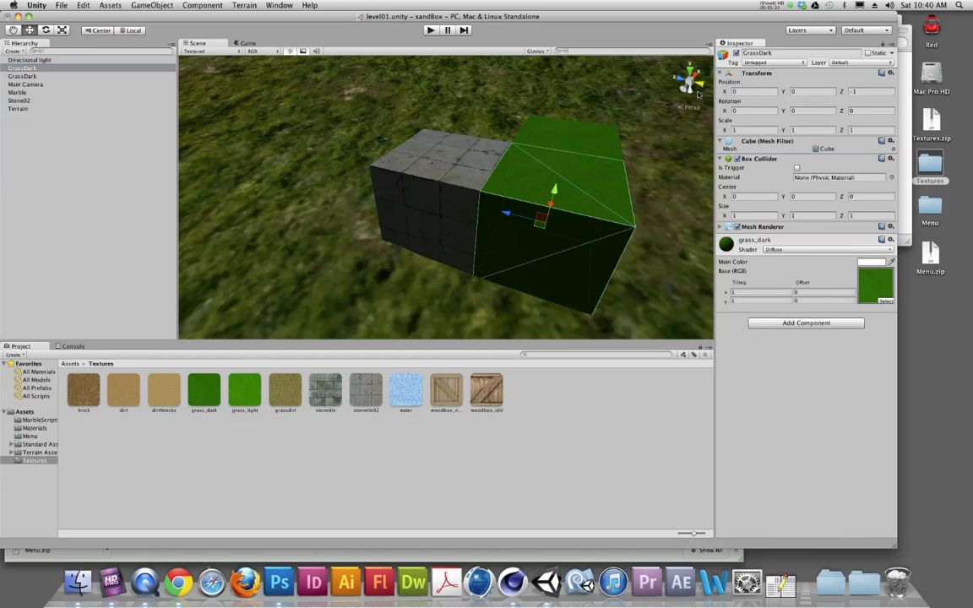
Step: Try scaling the duplicated GrassDark cube to 2 on X, Y and Z, and undo the scaling
left_click_drag(535, 213, 605, 242, "alt")
scroll(444, 171, "down", 3)
scroll(353, 171, "down", 3)
mouse_move(372, 182)
left_mouse_down("alt")
mouse_move(405, 201)
mouse_move(365, 188)
left_mouse_up("alt")
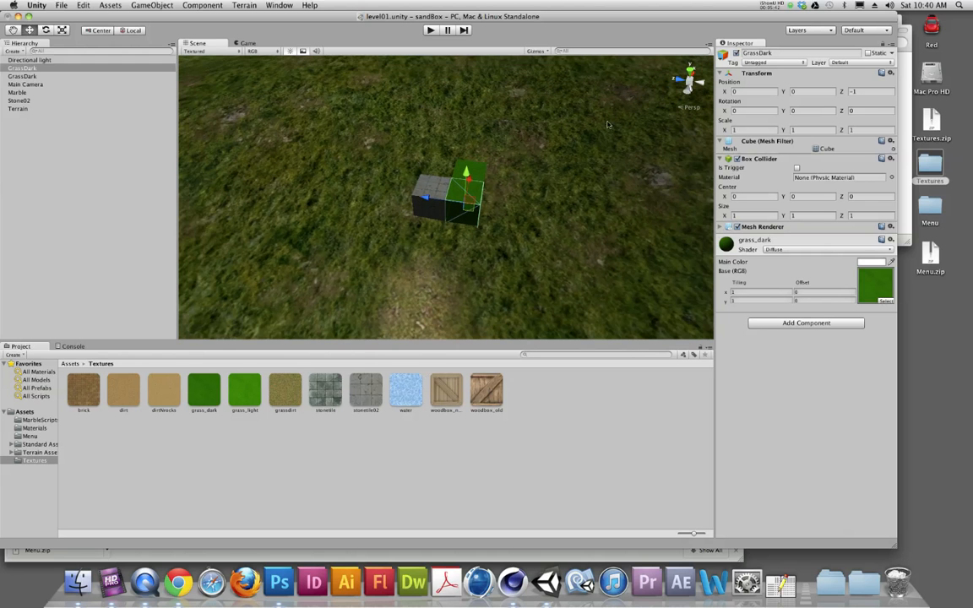
left_click_drag(391, 176, 304, 174, "alt")
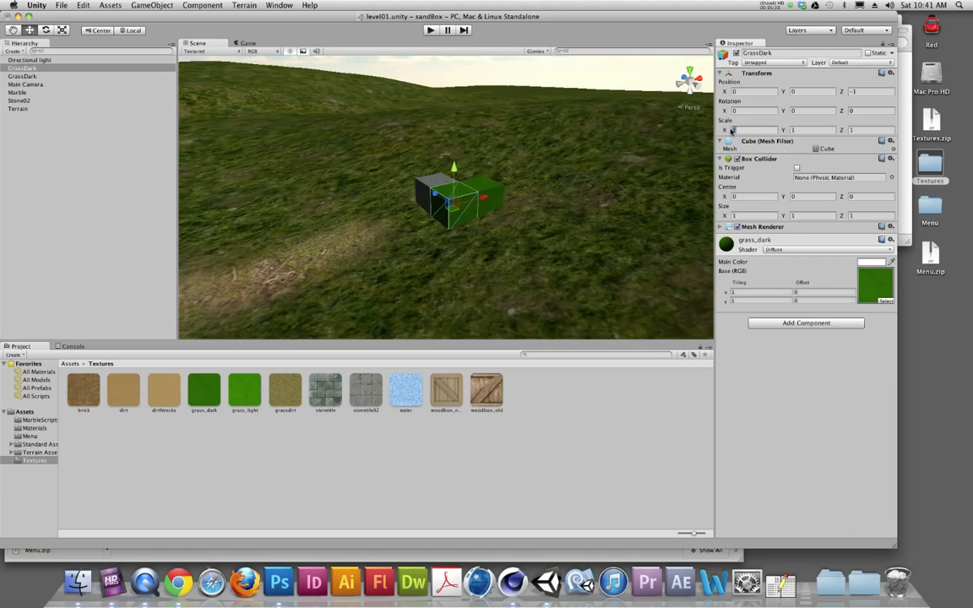
type("2")
key("Tab")
type("2")
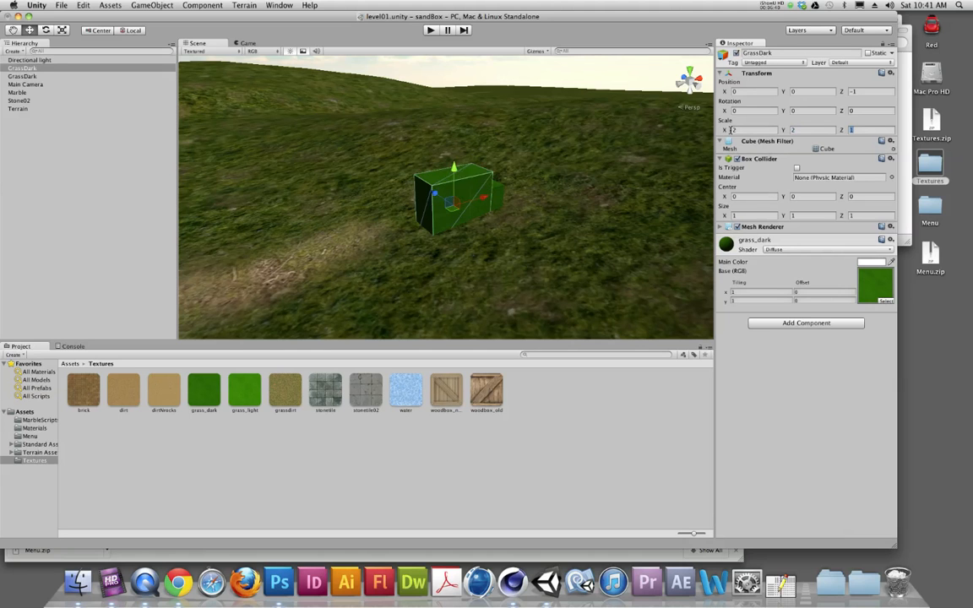
key("Tab")
type("2")
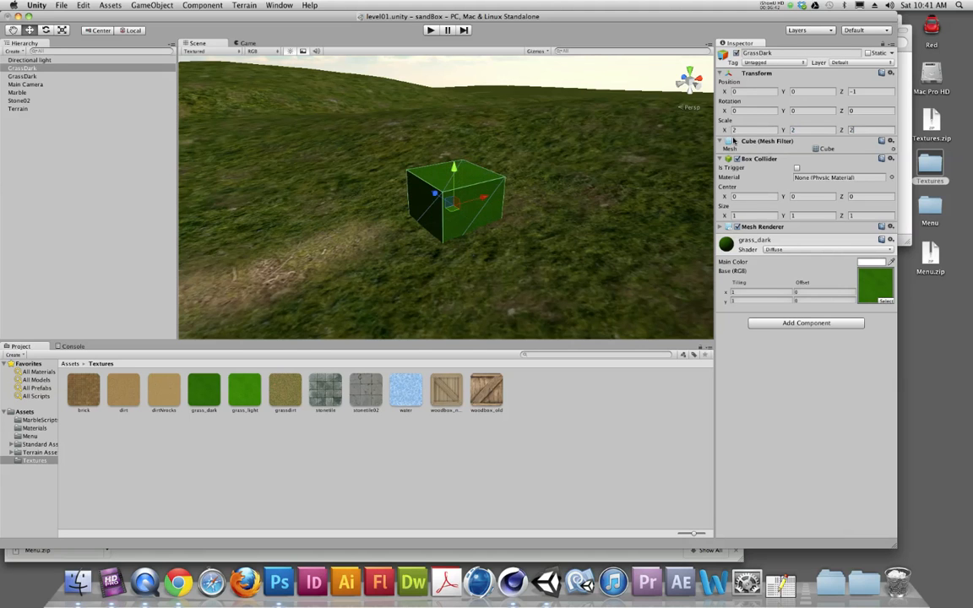
key("super+z")
key("super+z")
key("super+z")
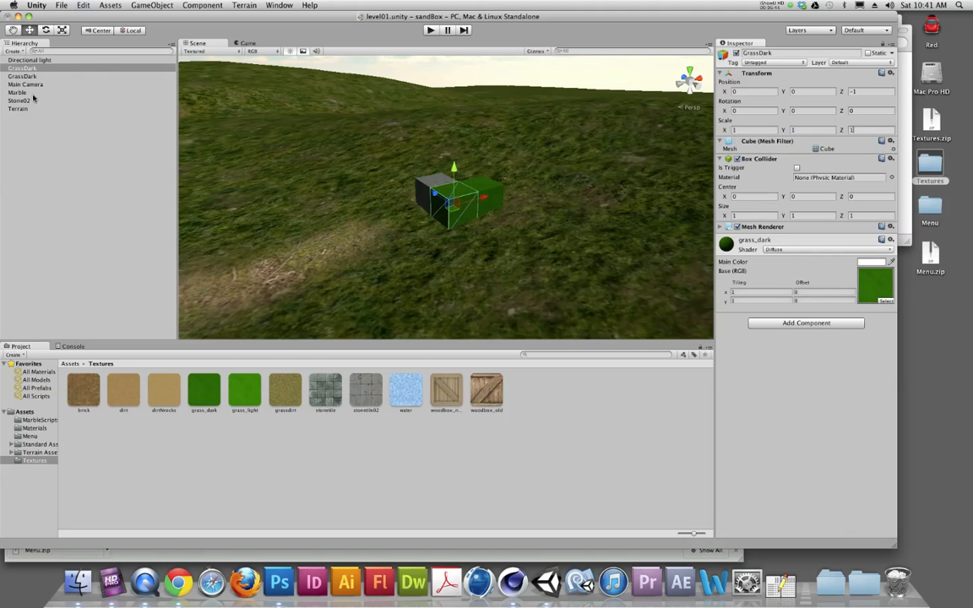
Step: Set the Stone02 cube's scale to 2 on X, Y and Z
left_click(34, 99)
left_click(742, 129)
type("2")
key("Tab")
type("2")
key("Tab")
type("2")
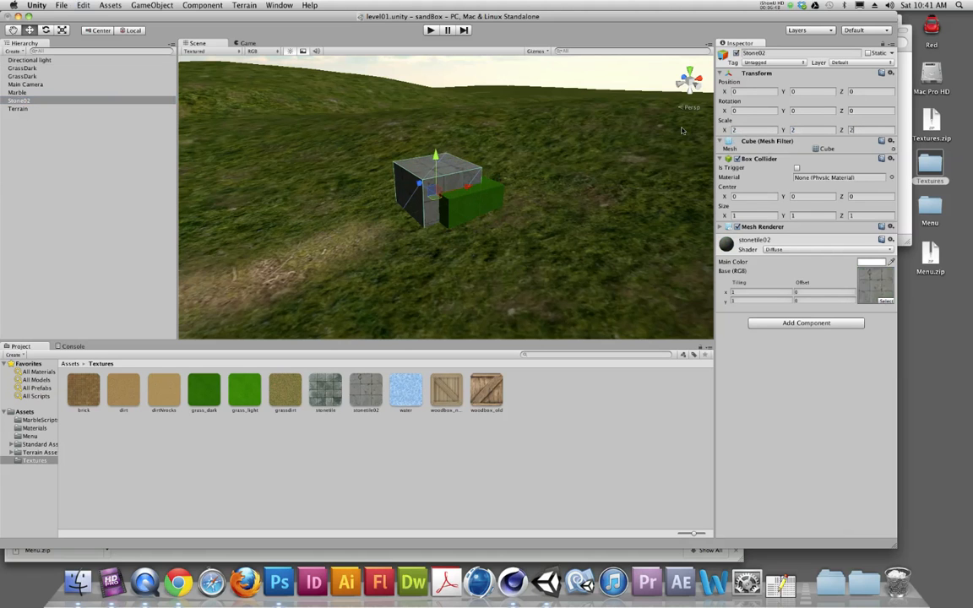
Step: Move the enlarged Stone02 cube away from the grass cubes to Z position 1
mouse_move(419, 185)
left_mouse_down()
mouse_move(379, 172)
mouse_move(413, 179)
left_mouse_up()
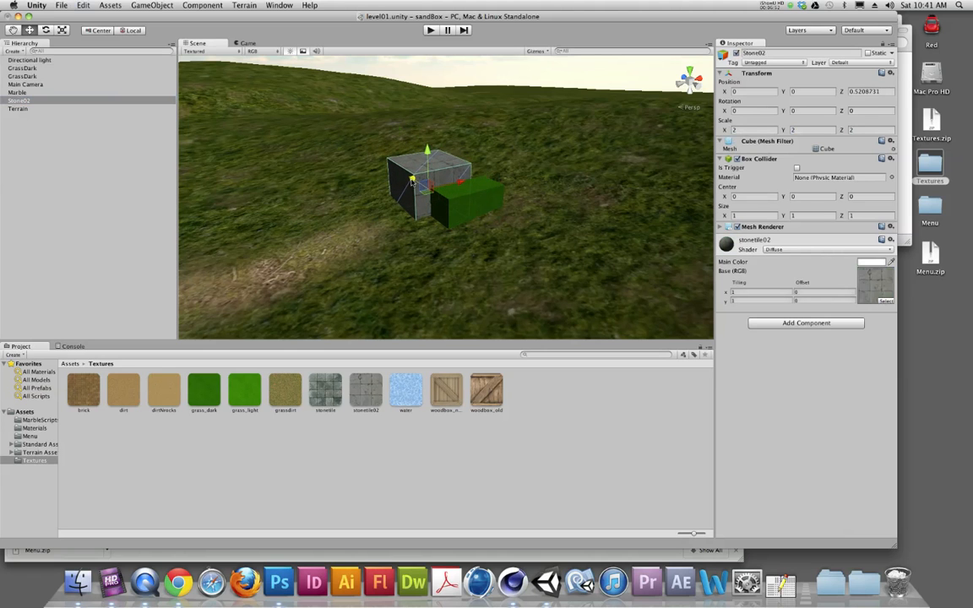
left_click(840, 90)
type("0")
key("Return")
type("1")
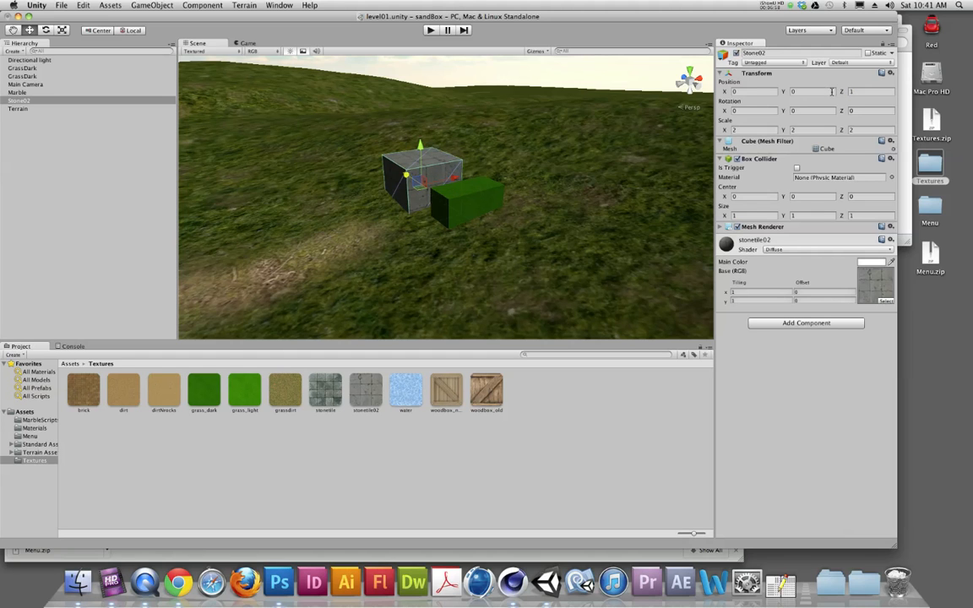
Step: Duplicate the enlarged Stone02 cube and set the copy's X position to 2
left_click_drag(463, 205, 505, 237, "alt")
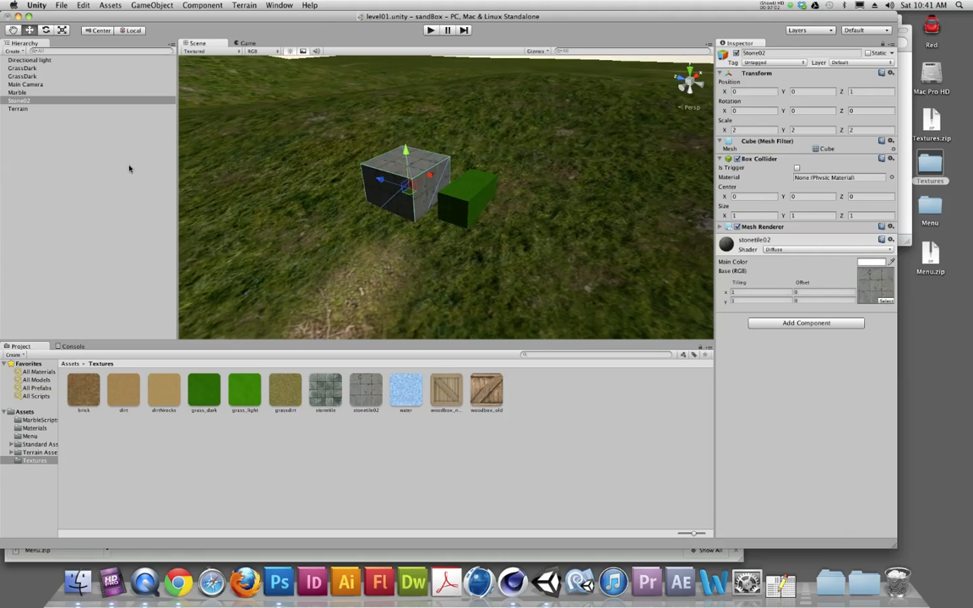
right_click(14, 98)
left_click(34, 124)
left_click(861, 93)
left_click(770, 91)
type("2")
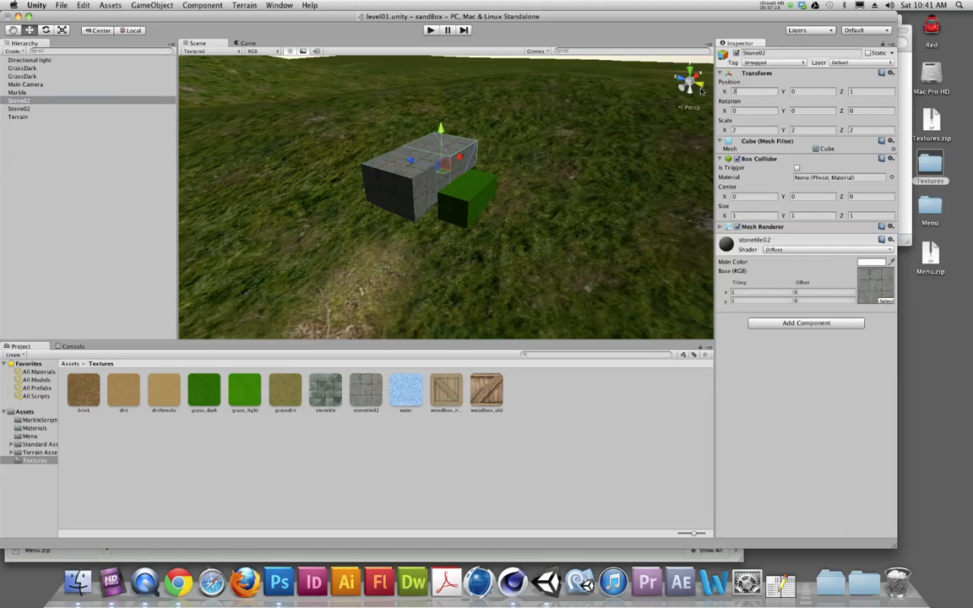
Step: Duplicate Stone02 once more and move the copy to X position -2 at the opposite end of the row
left_click_drag(622, 75, 401, 171, "alt")
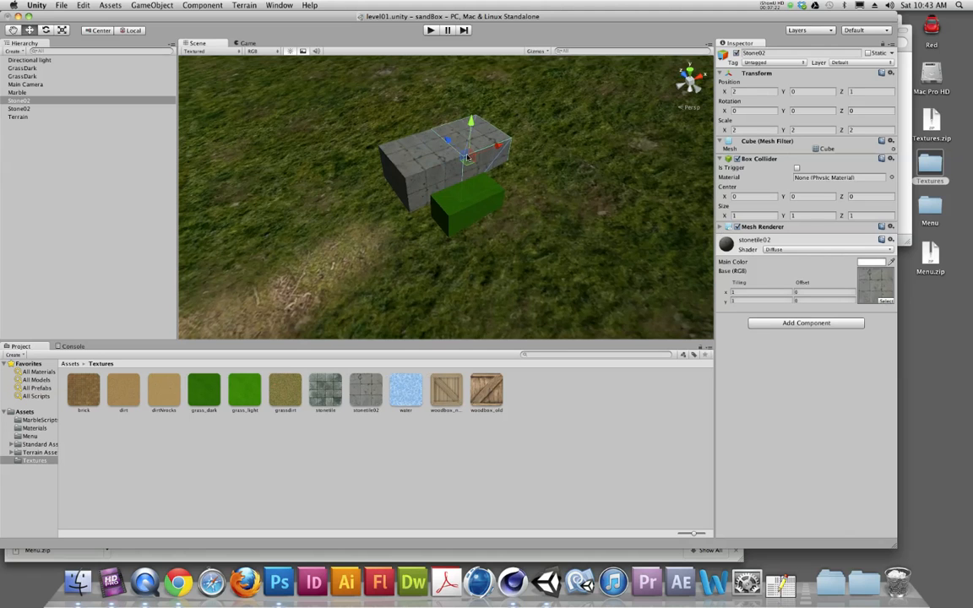
right_click(34, 103)
left_click(55, 125)
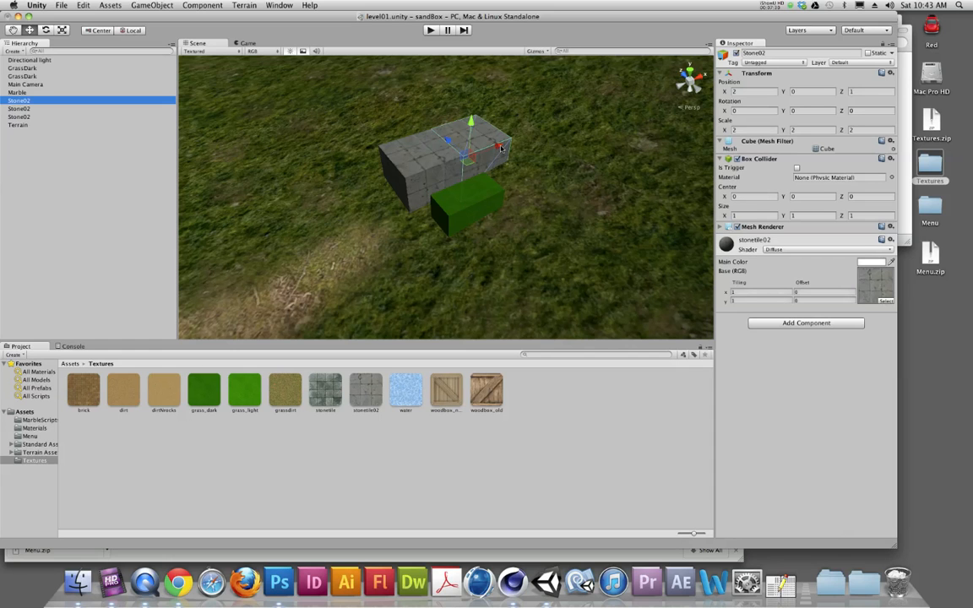
left_click_drag(501, 148, 424, 197)
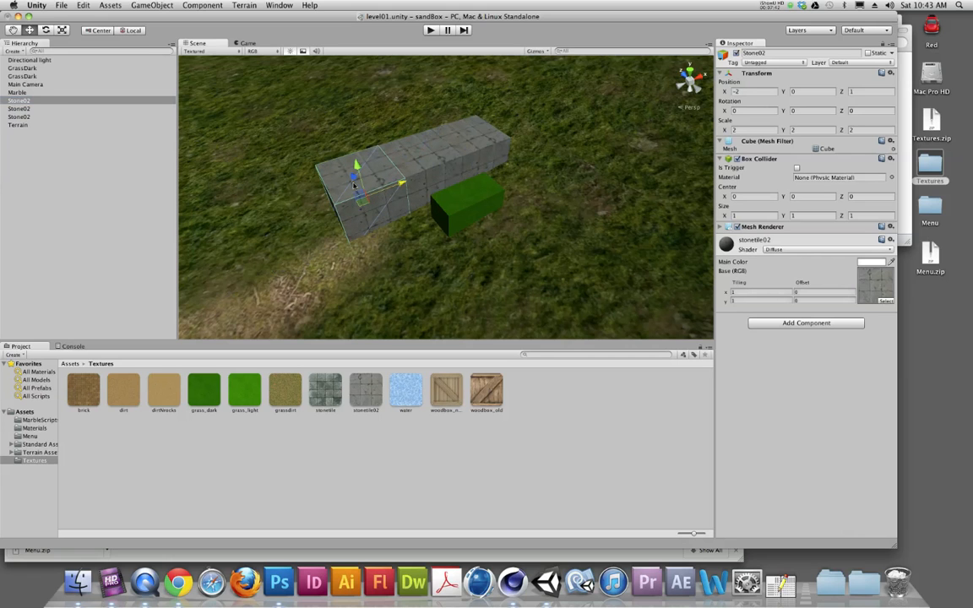
Step: Check the grid snap settings for moving, scaling and rotating objects
left_click(62, 5)
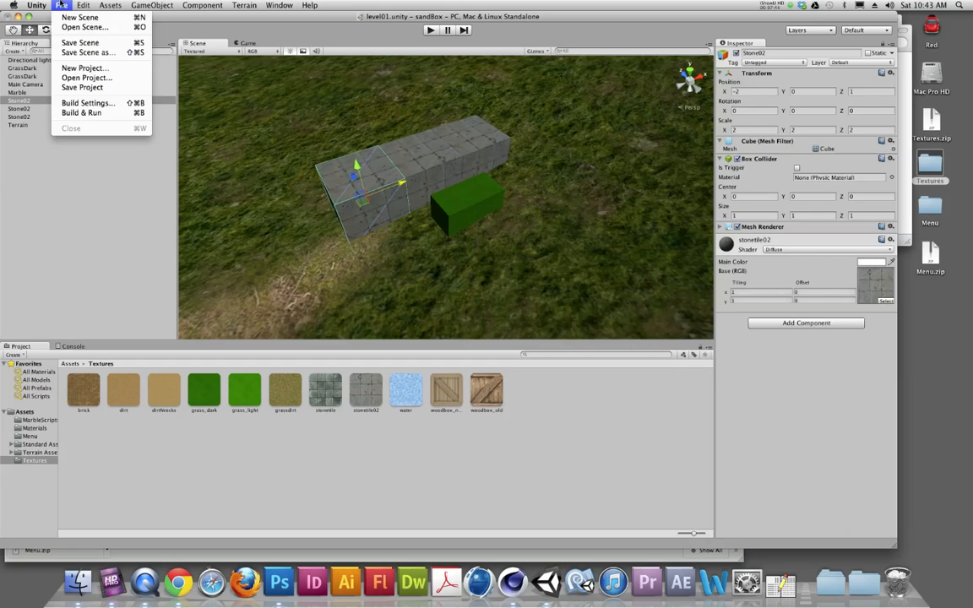
mouse_move(83, 5)
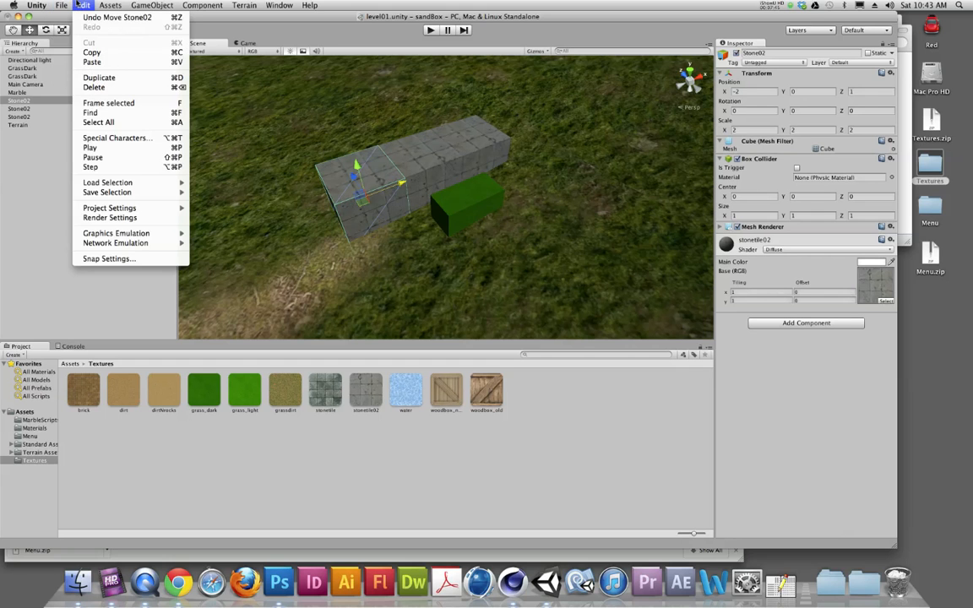
left_click(121, 260)
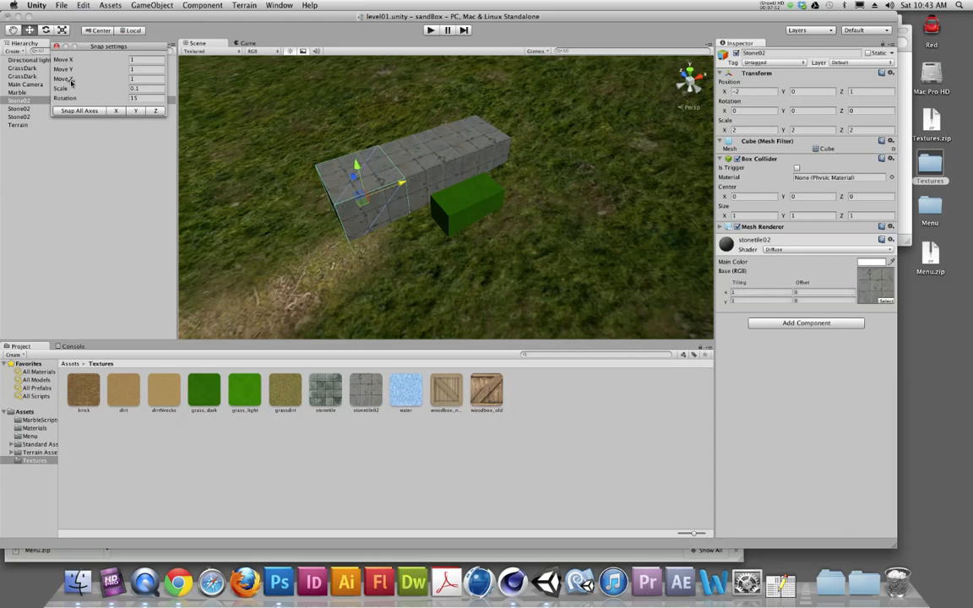
left_click(56, 47)
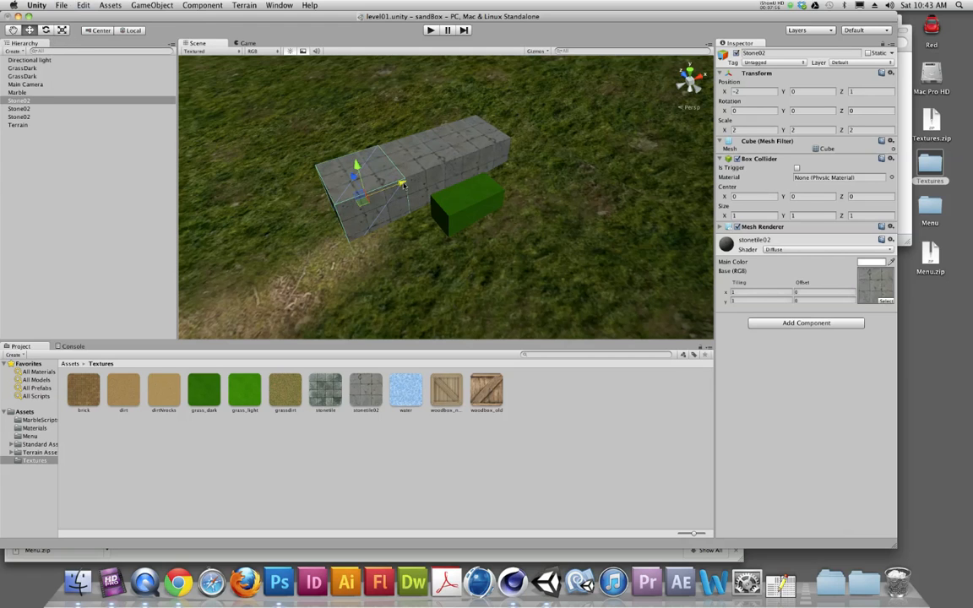
Step: Duplicate the Stone02 cube at the X -2 end of the row and raise the copy to Y position 2
left_click_drag(402, 184, 300, 169)
right_click(33, 99)
left_click(49, 123)
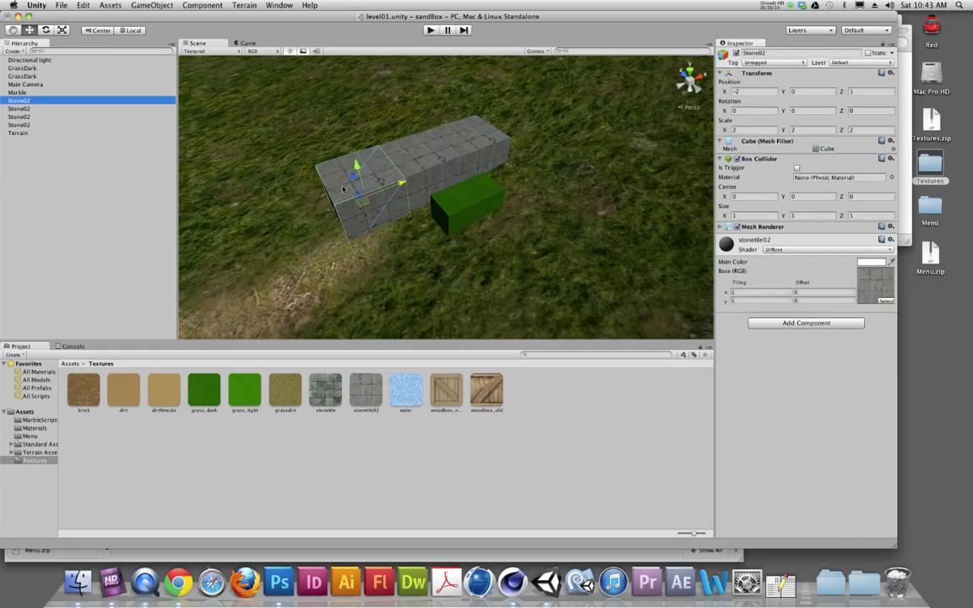
left_click_drag(353, 169, 388, 257)
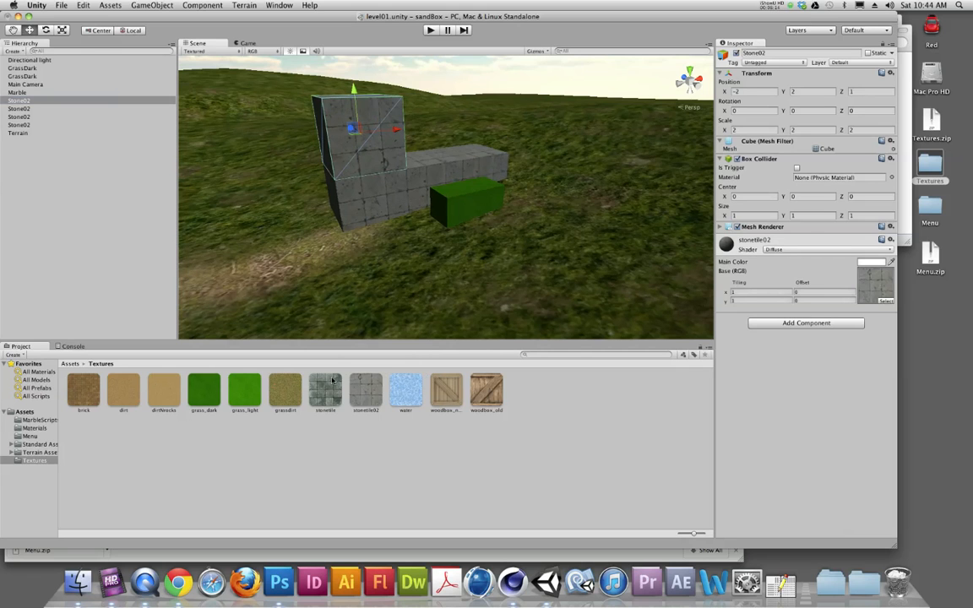
Step: Switch to Chrome to view the Textures entry on the Blackboard Learn course page, and return to Unity
left_click(177, 581)
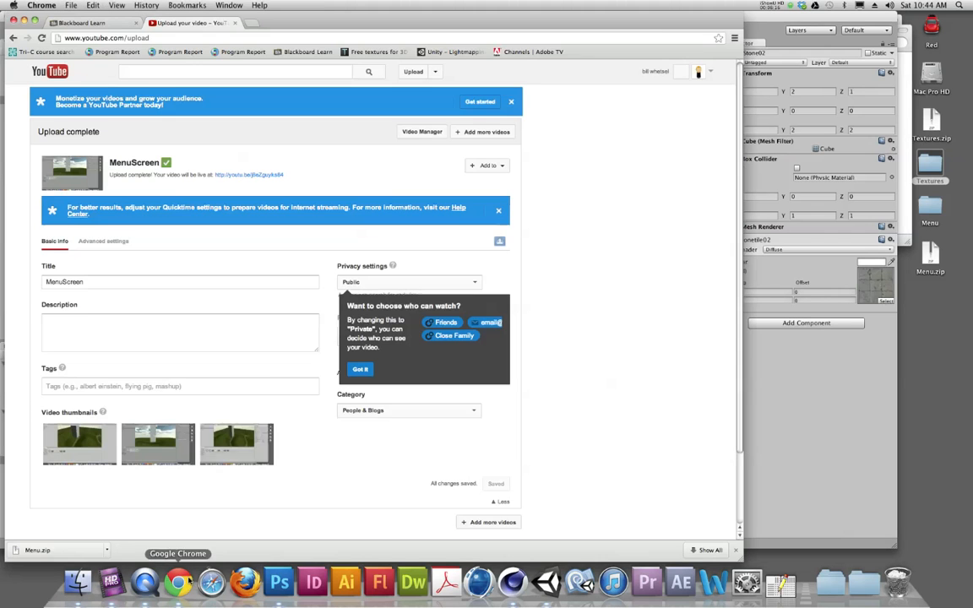
left_click(110, 22)
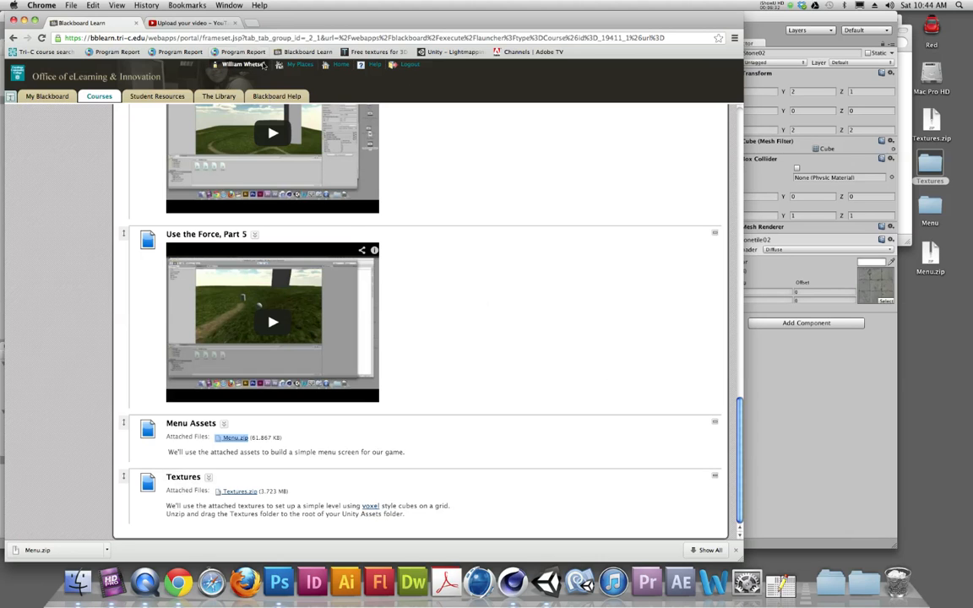
left_click(828, 448)
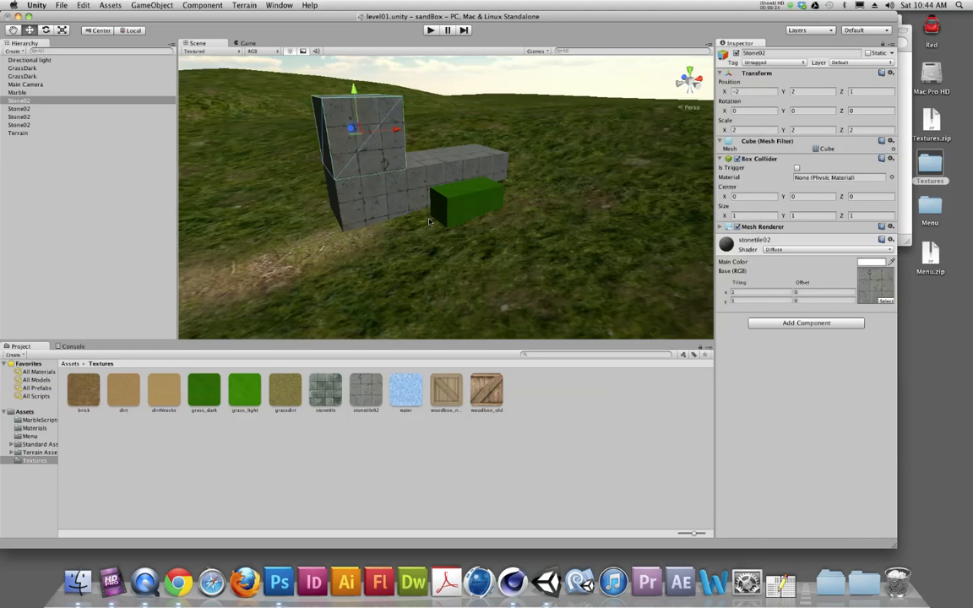